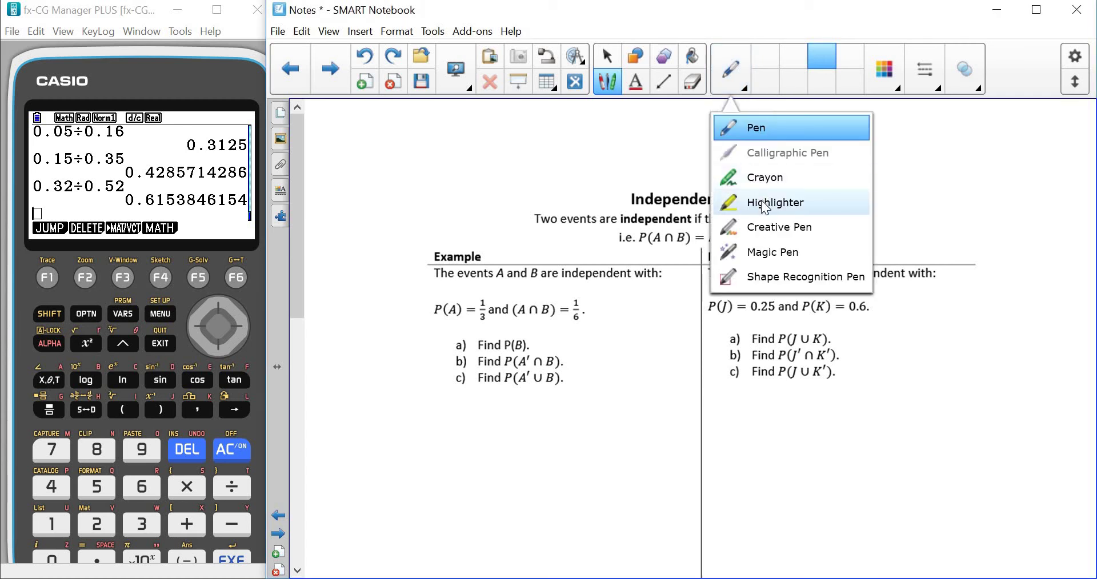
Highlight the Independent Events title, 'independent' and P(A∩B) = P(A) × P(B), then return to the Pen.
drag(613, 198, 778, 197)
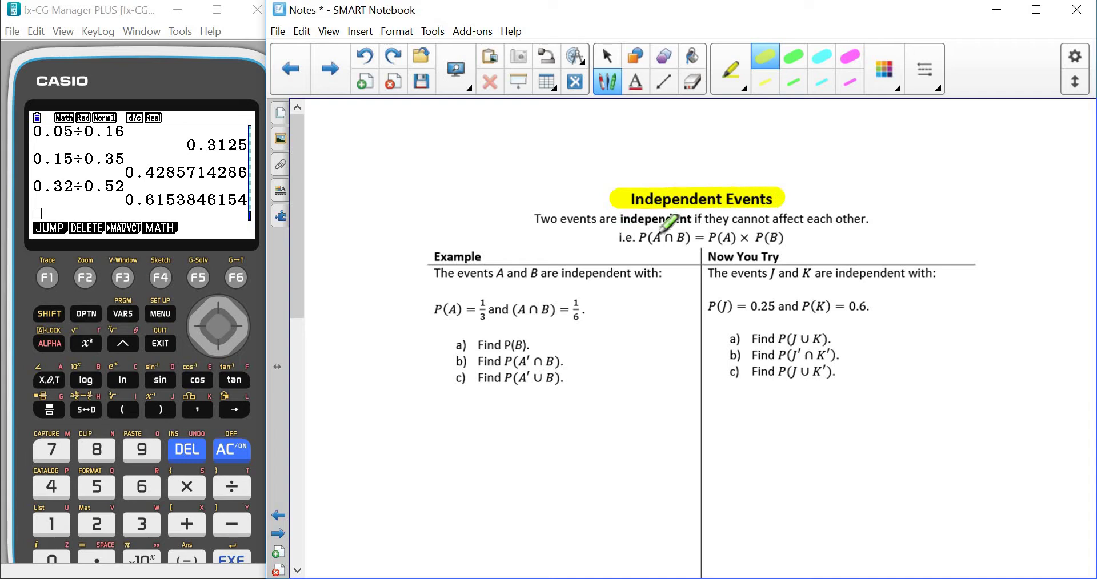
drag(611, 238, 782, 237)
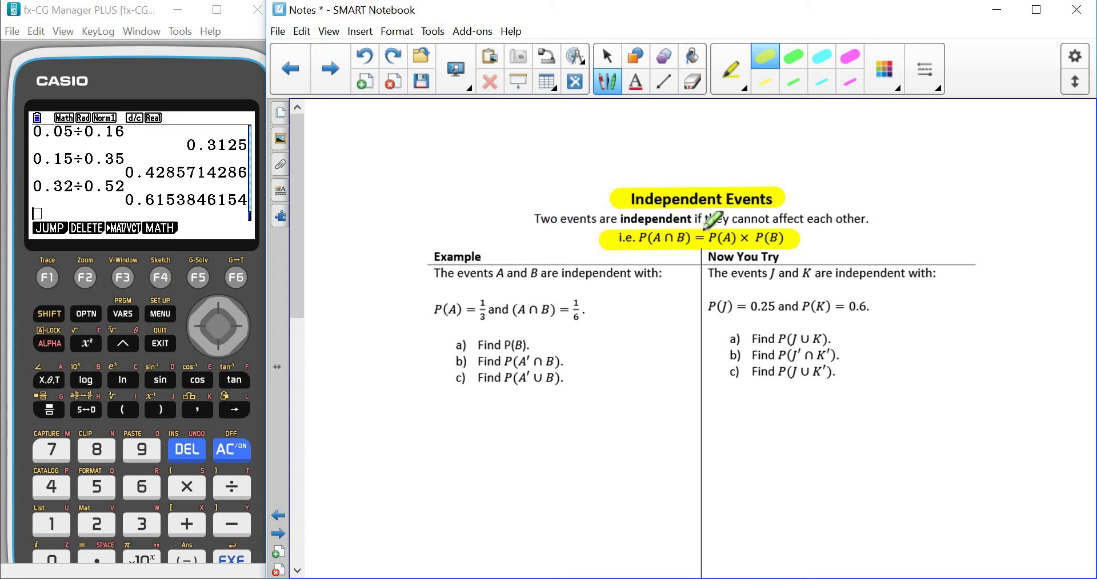
drag(622, 219, 690, 220)
click(731, 69)
click(752, 129)
scroll(298, 228, down, 2)
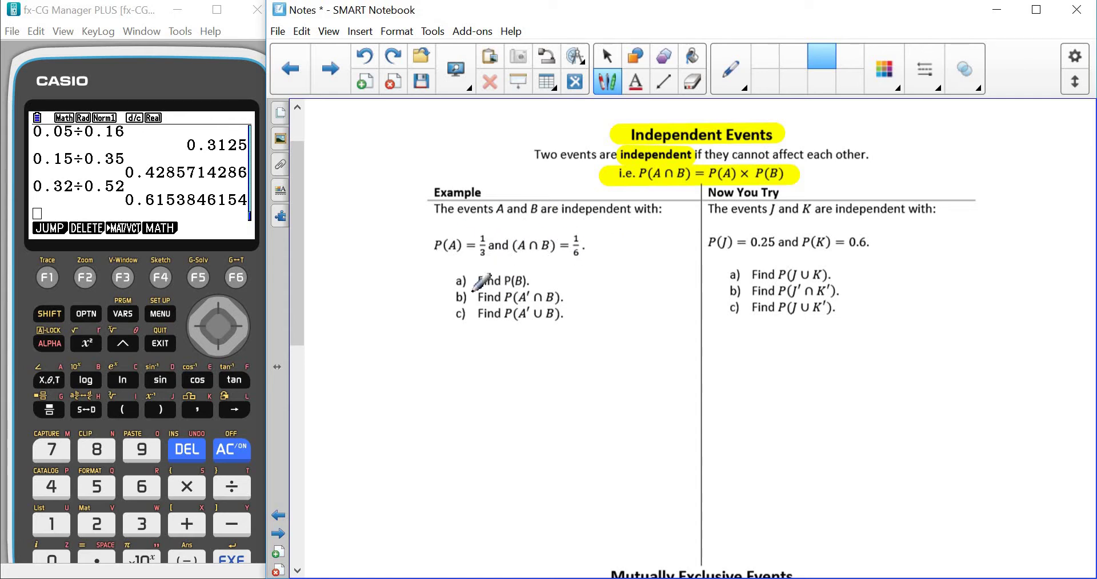
Write a) P(A∩B) = P(A) × P(B) in green below the Example.
drag(413, 364, 423, 384)
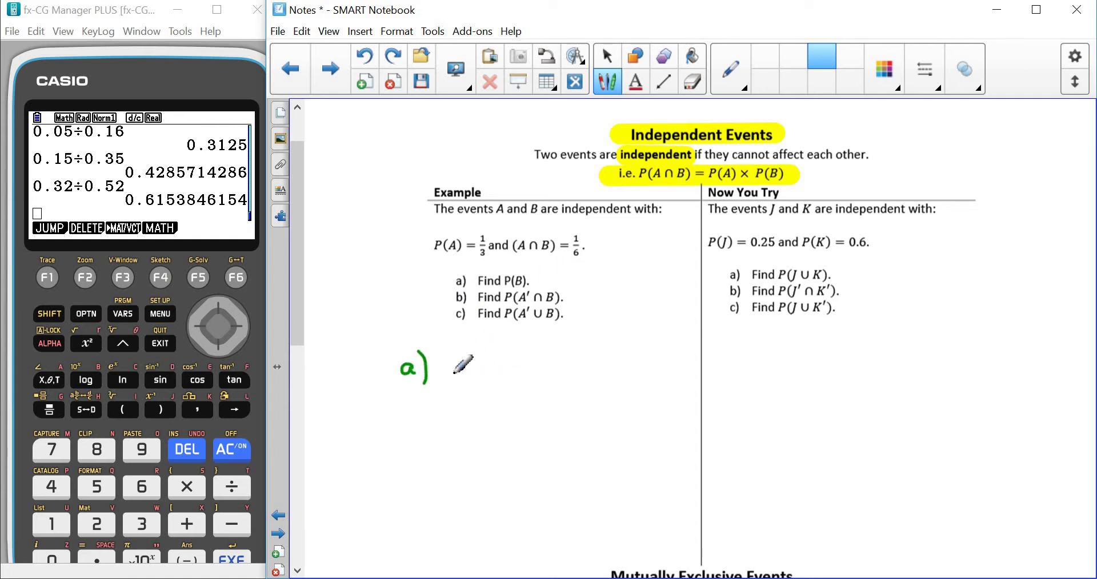
click(446, 358)
mouse_move(447, 353)
mouse_down()
mouse_move(471, 348)
mouse_move(468, 365)
mouse_move(497, 348)
mouse_move(506, 358)
mouse_move(524, 342)
mouse_move(526, 360)
mouse_move(548, 349)
mouse_up()
drag(539, 357, 556, 360)
mouse_move(557, 343)
mouse_down()
mouse_move(577, 358)
mouse_move(595, 345)
mouse_move(602, 355)
mouse_up()
drag(613, 343, 632, 355)
drag(632, 338, 661, 353)
mouse_move(659, 337)
mouse_down()
mouse_move(662, 352)
mouse_move(674, 349)
mouse_up()
Underline 'independent' and write 1/6 = 1/3 × P(B) under the formula.
drag(565, 220, 631, 224)
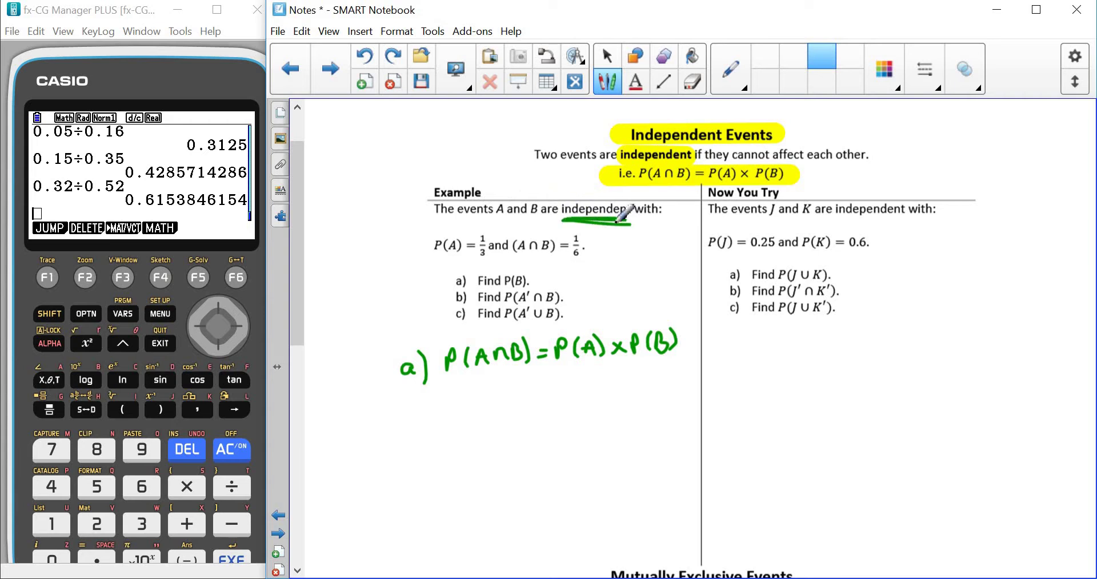
mouse_move(489, 377)
mouse_down()
mouse_move(501, 404)
mouse_move(491, 422)
mouse_move(530, 389)
mouse_up()
drag(518, 399, 563, 394)
drag(549, 404, 550, 422)
drag(579, 383, 591, 397)
mouse_move(590, 384)
mouse_down()
mouse_move(578, 397)
mouse_move(612, 386)
mouse_up()
mouse_move(632, 373)
mouse_down()
mouse_move(630, 395)
mouse_move(651, 394)
mouse_up()
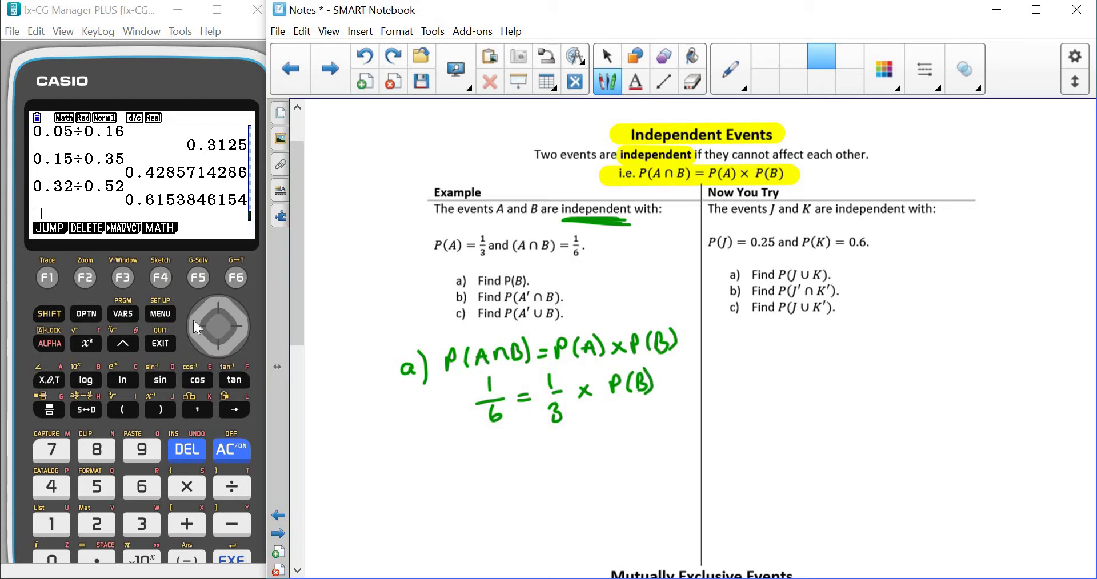
click(227, 337)
Open the Equation app's Solver on the calculator.
click(237, 327)
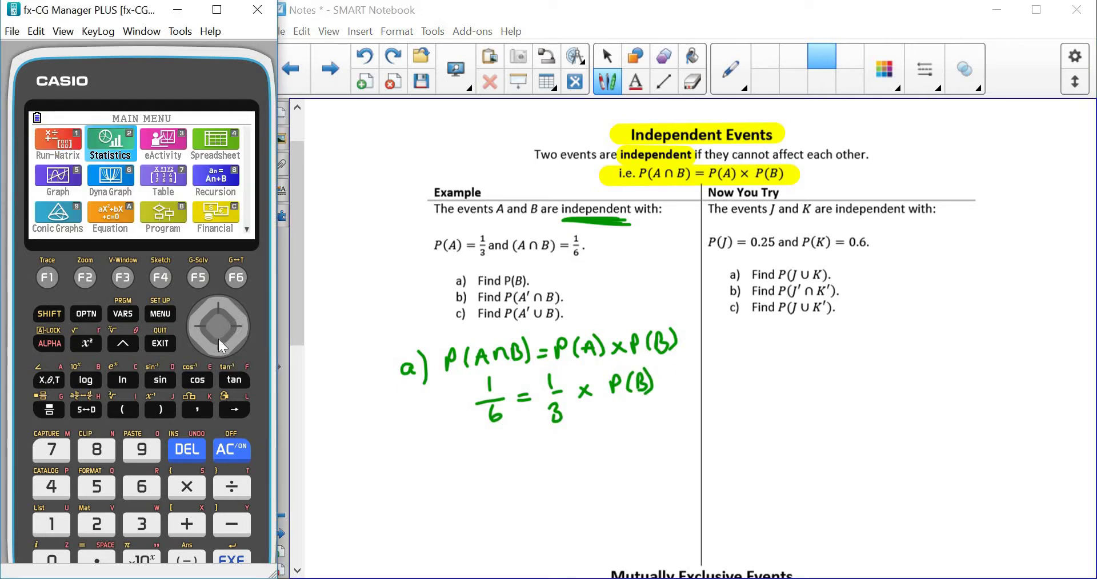
click(219, 344)
click(219, 343)
click(219, 343)
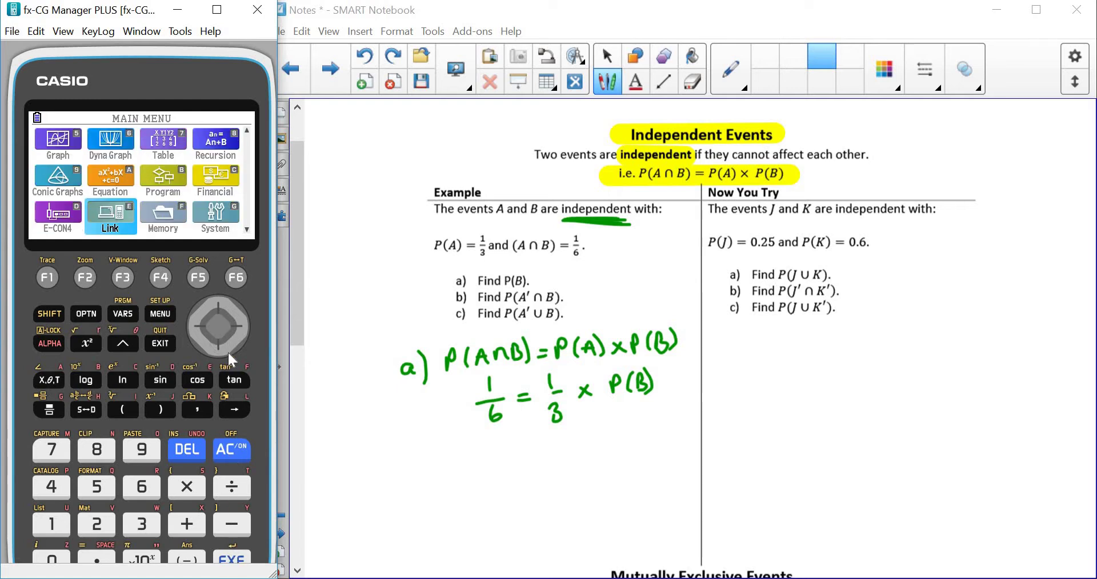
click(219, 305)
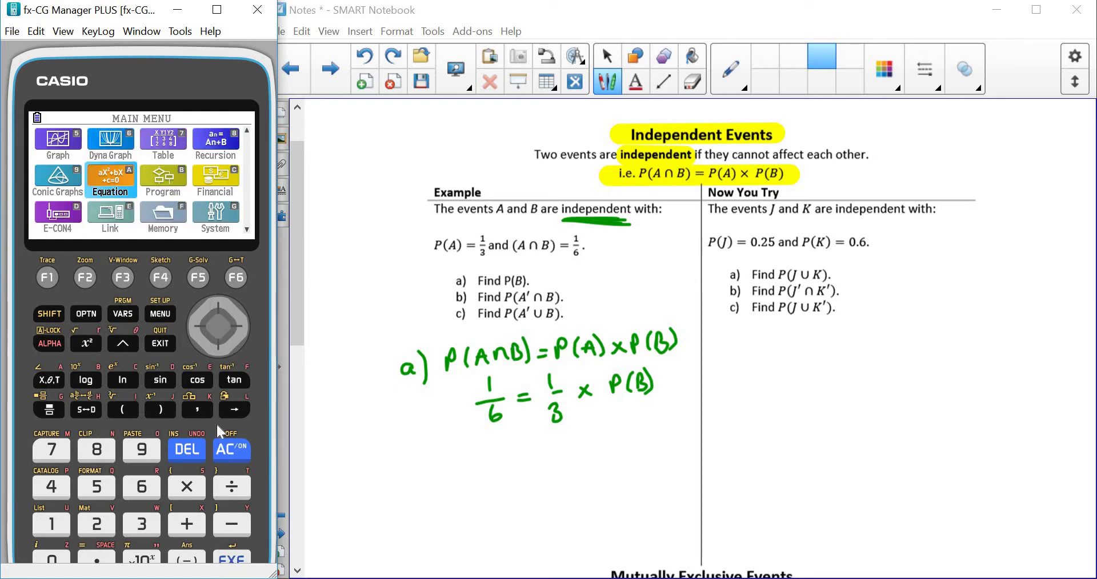
key(Return)
click(126, 279)
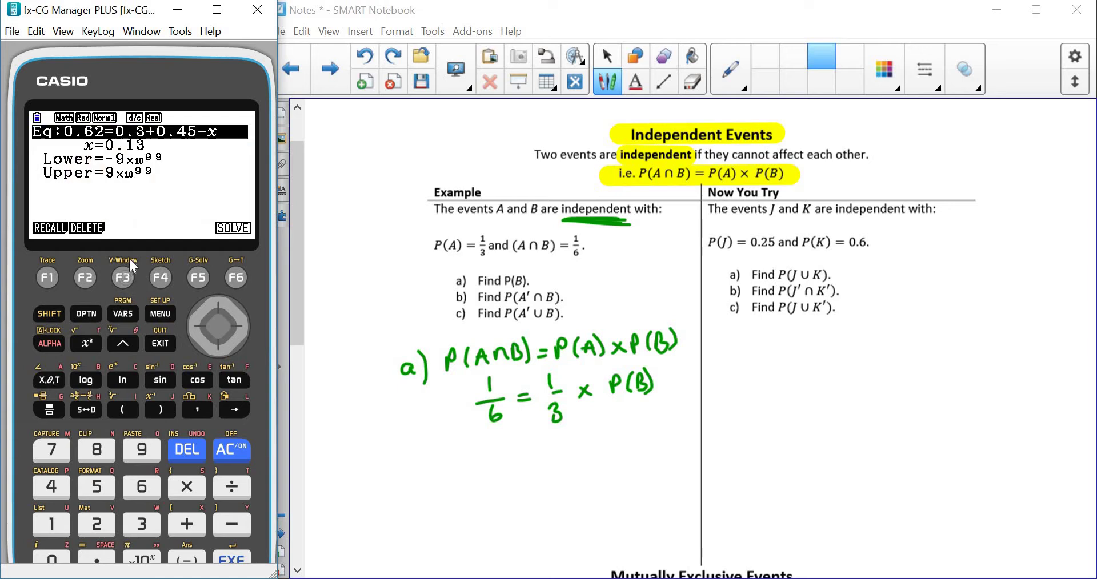
Enter 1/6 = 1/3 × X, correct the typo and solve it to get x = 0.5.
click(55, 407)
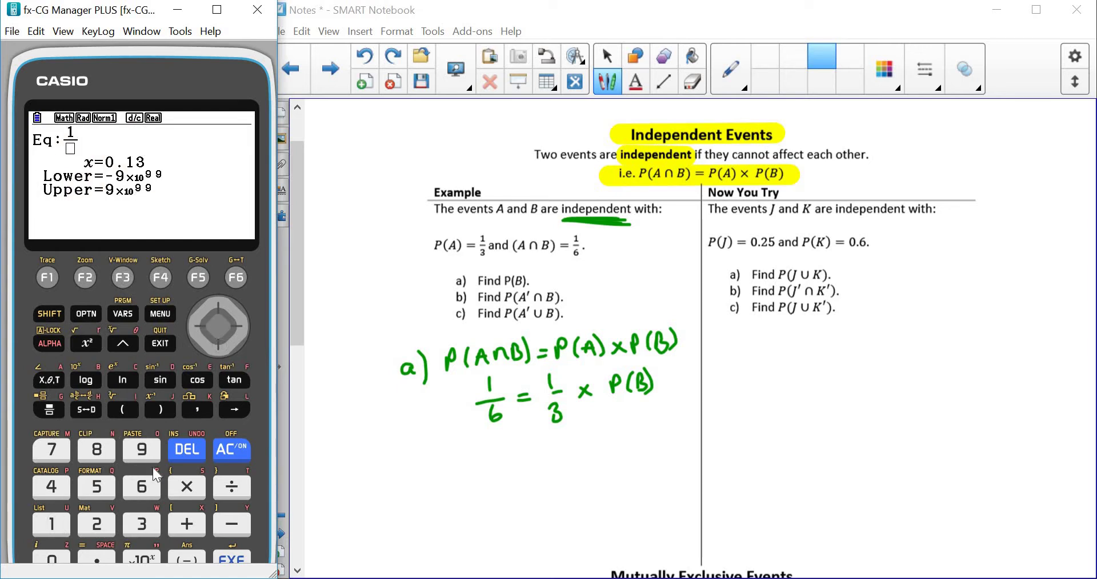
key(shift)
click(98, 556)
text(1/3×)
click(42, 381)
click(240, 561)
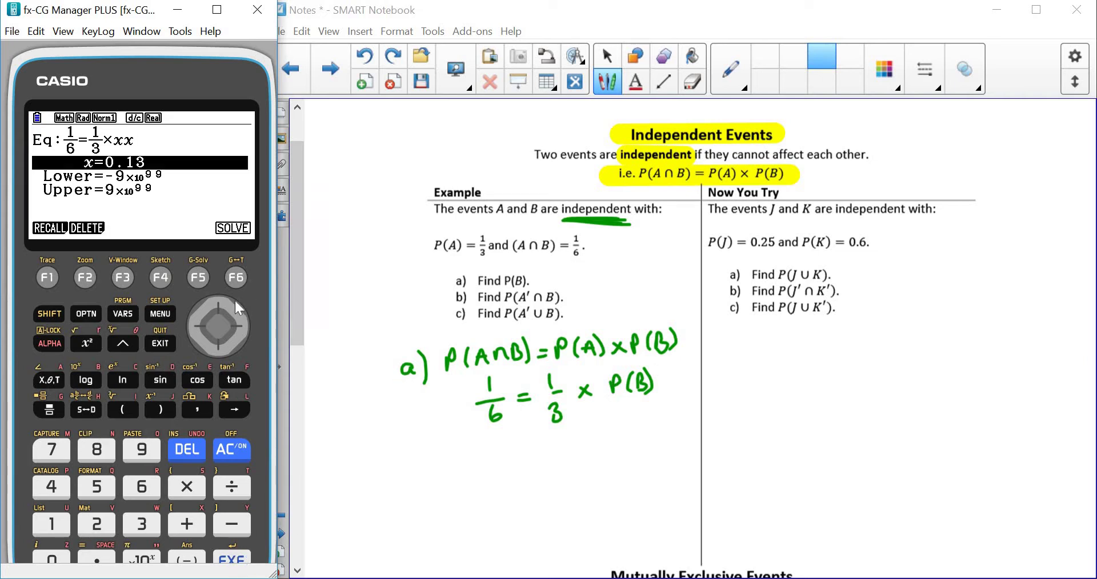
click(159, 341)
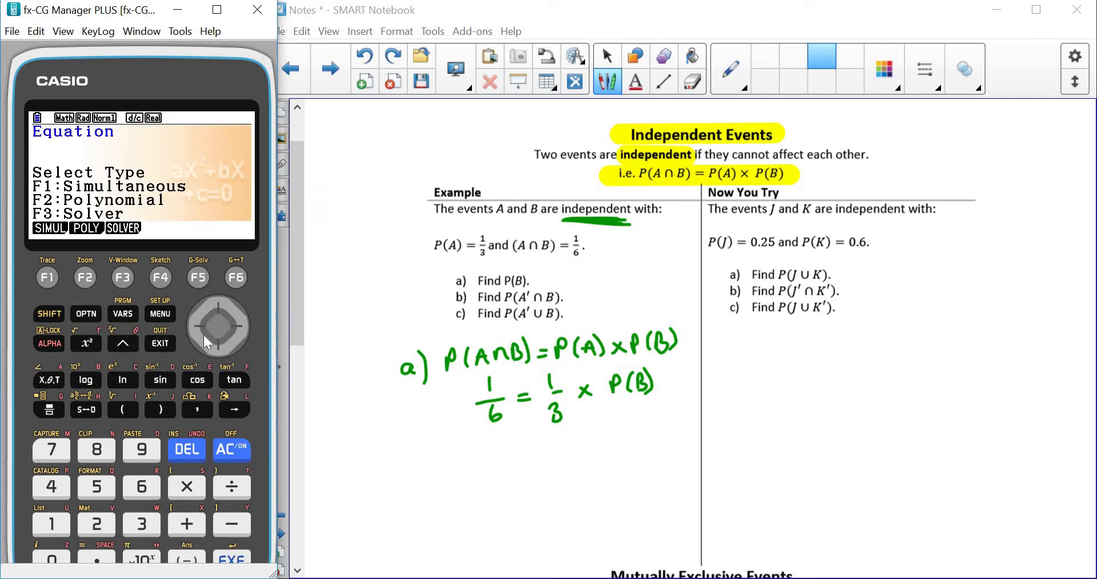
click(122, 279)
click(200, 327)
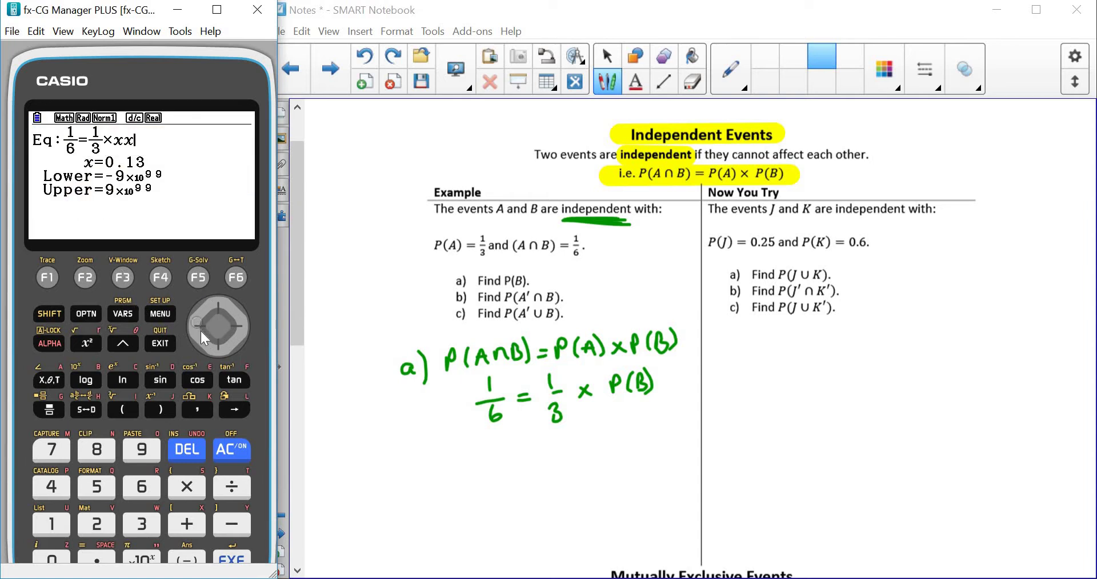
click(243, 562)
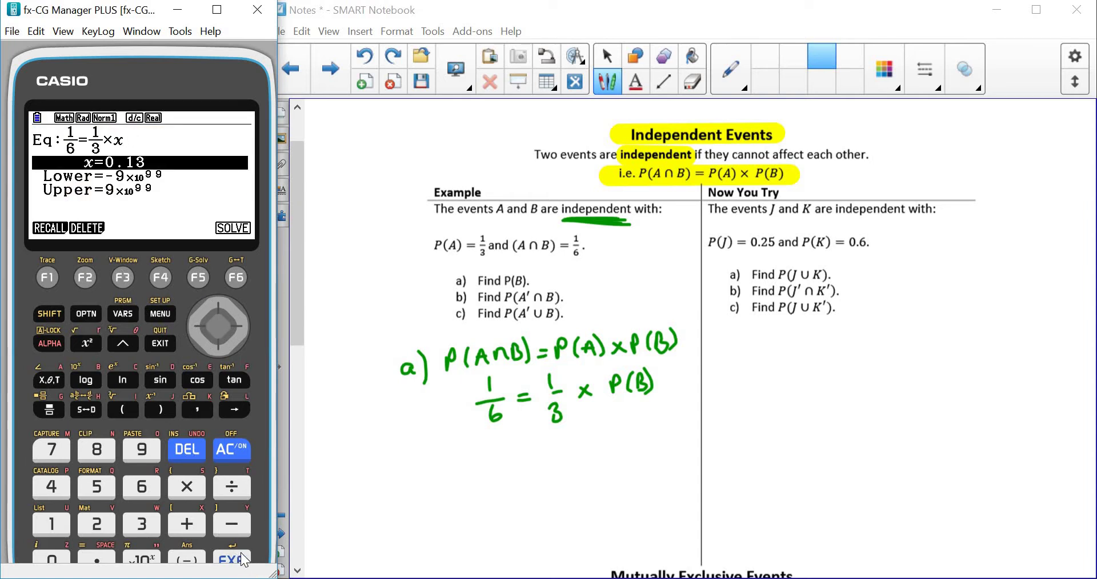
Write P(B) = 1/2 below the working.
click(524, 437)
mouse_move(514, 438)
mouse_down()
mouse_move(517, 451)
mouse_move(517, 442)
mouse_move(552, 449)
mouse_move(568, 431)
mouse_up()
drag(559, 437, 577, 427)
mouse_move(587, 416)
mouse_down()
mouse_move(582, 432)
mouse_move(599, 436)
mouse_up()
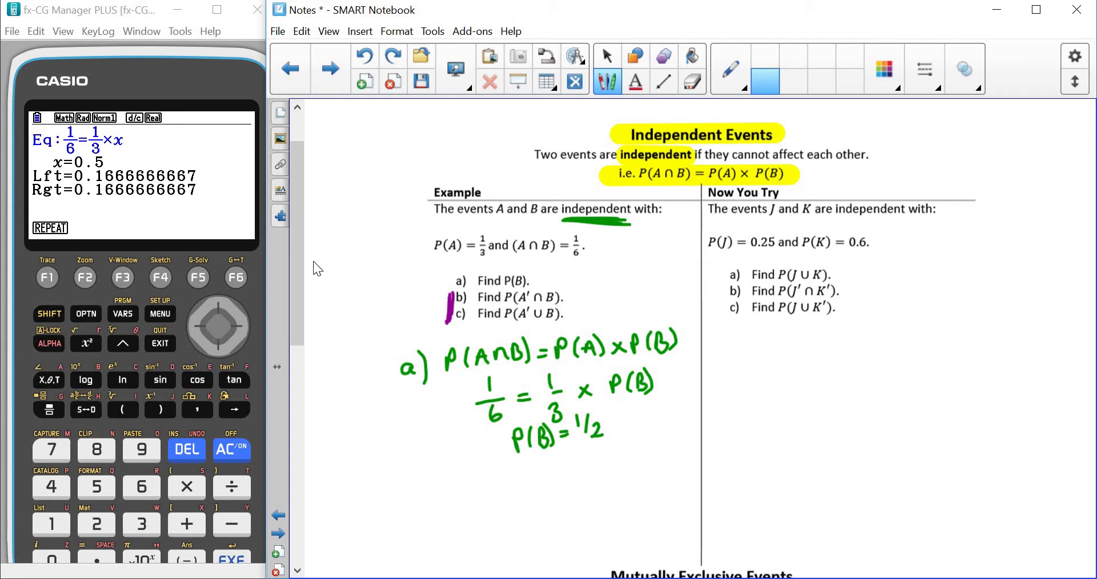
Draw the purple A/B Venn diagram box and circles, undoing and redrawing the box.
mouse_move(311, 330)
mouse_down()
mouse_move(331, 285)
mouse_move(317, 261)
mouse_move(432, 255)
mouse_up()
drag(440, 310, 321, 329)
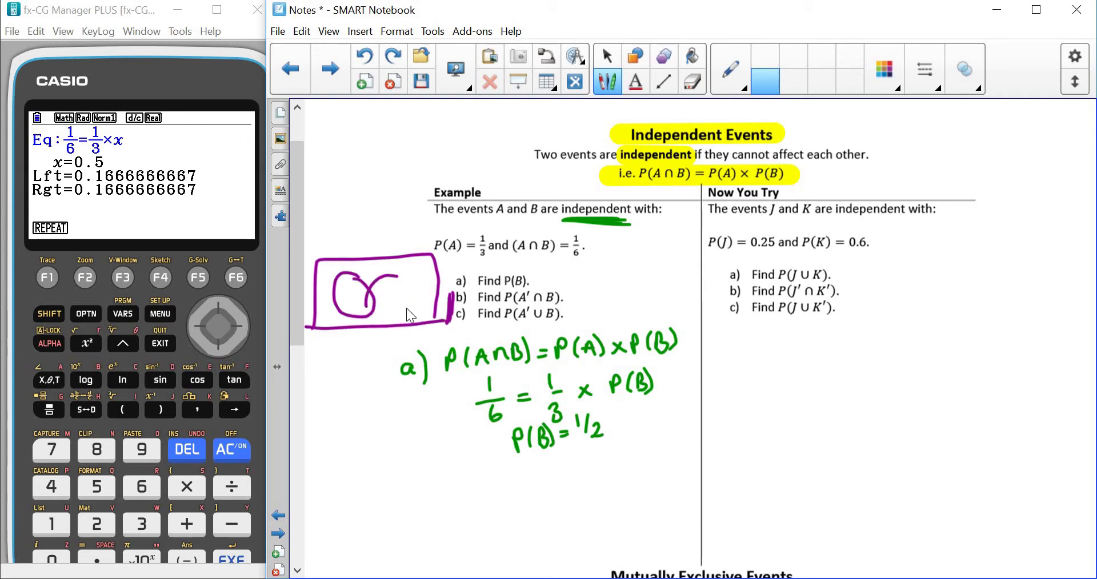
drag(401, 275, 412, 295)
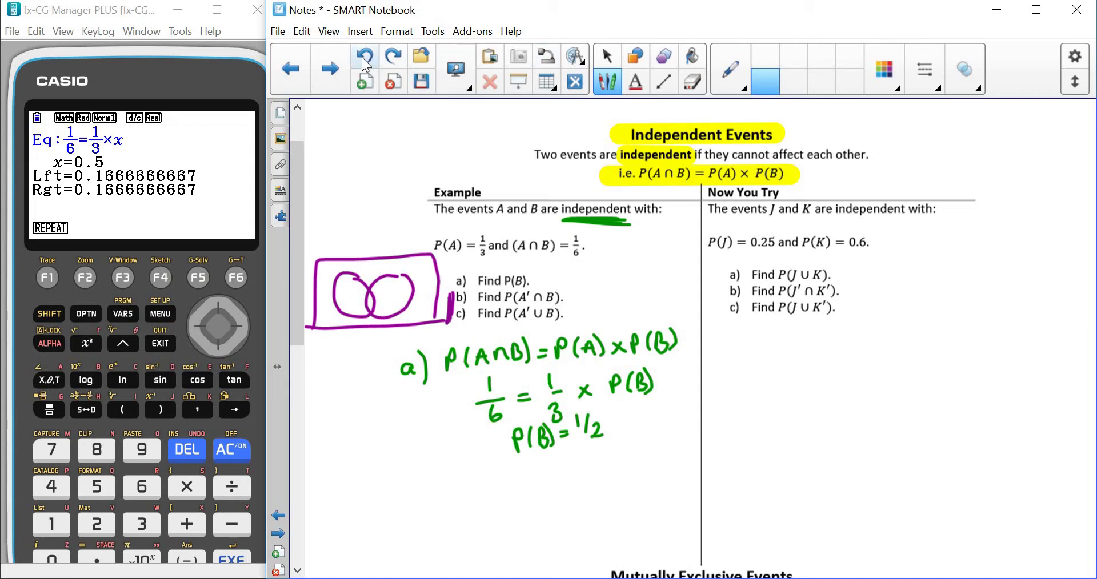
key(ctrl+z)
drag(317, 260, 424, 258)
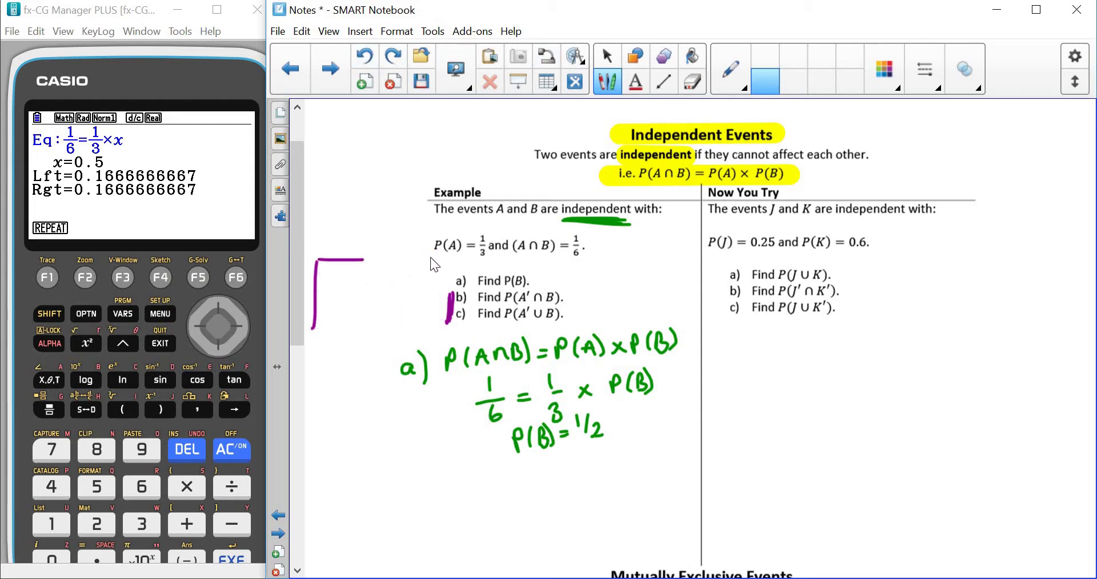
mouse_move(438, 299)
mouse_down()
mouse_move(426, 334)
mouse_move(398, 333)
mouse_up()
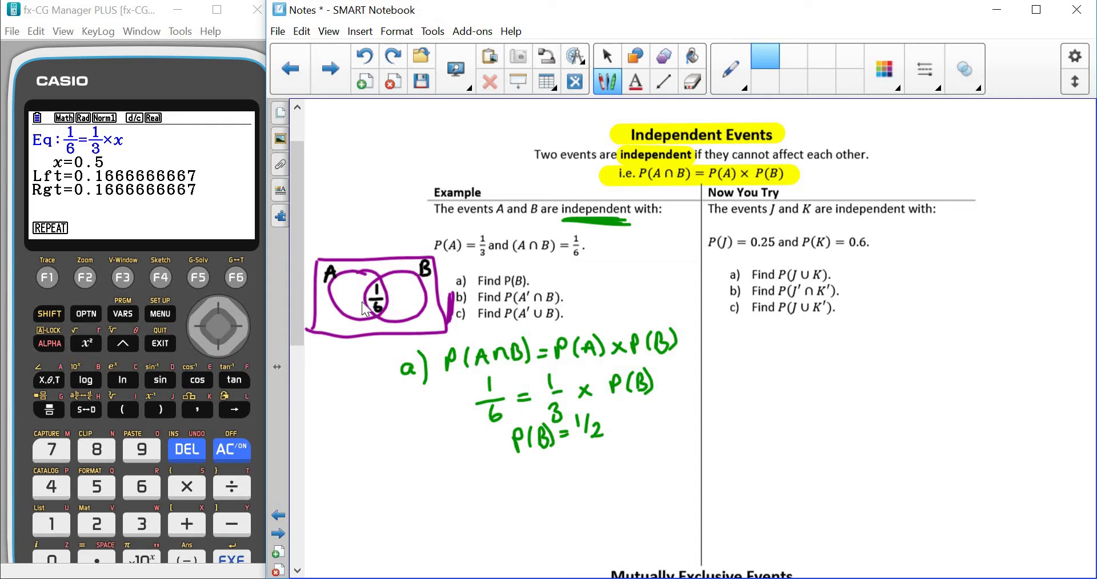
Compute 1/3 − 1/6 in Run-Matrix and write 1/6 in the A-only region.
click(166, 312)
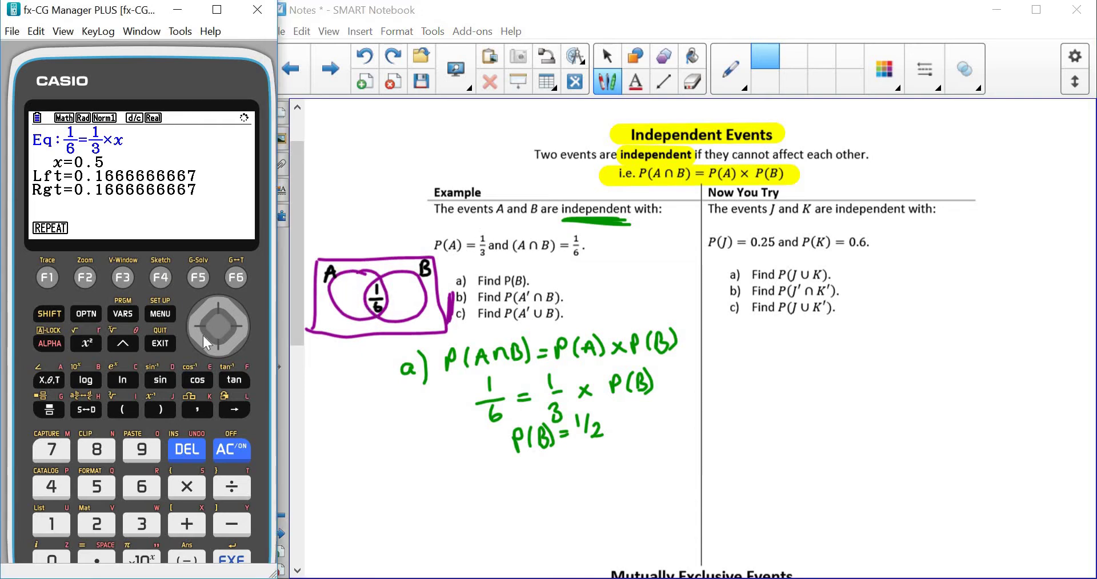
click(197, 328)
click(218, 303)
click(218, 306)
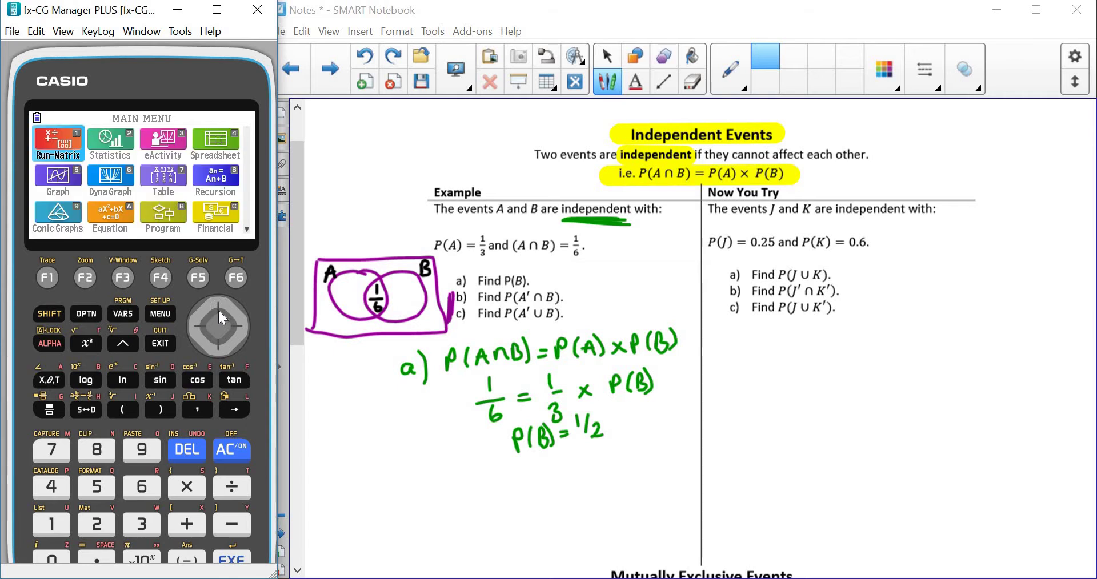
click(49, 407)
click(51, 523)
click(146, 524)
click(231, 524)
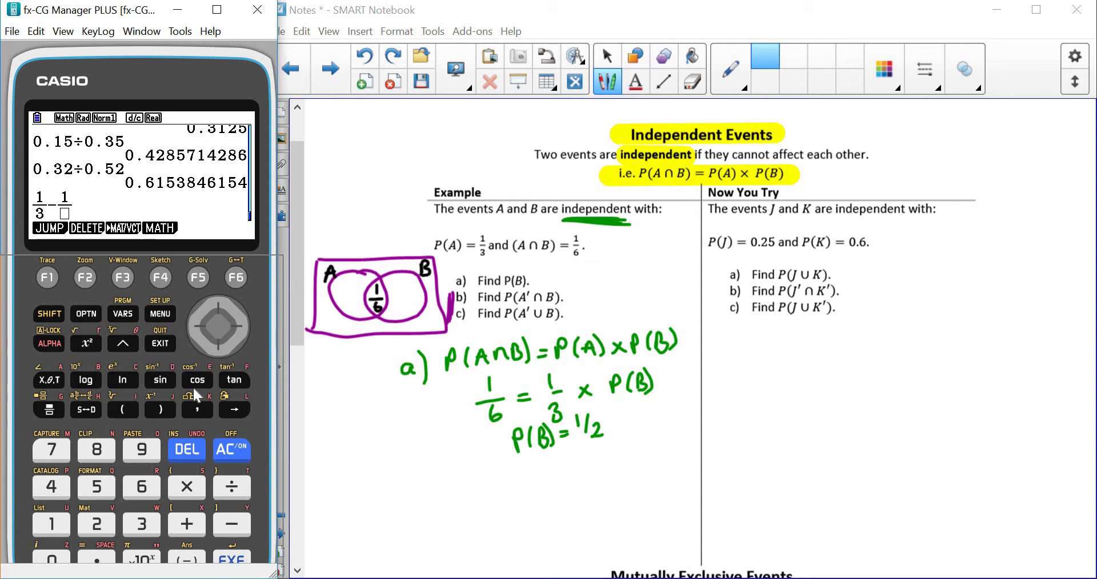
text(6)
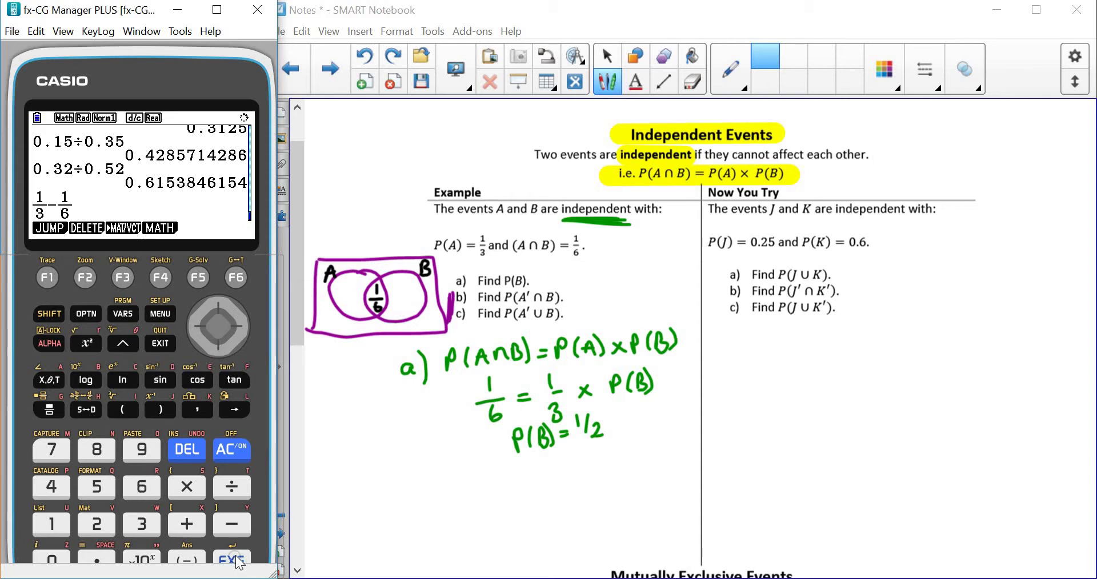
click(239, 562)
click(345, 280)
mouse_move(348, 278)
mouse_down()
mouse_move(359, 294)
mouse_move(350, 306)
mouse_up()
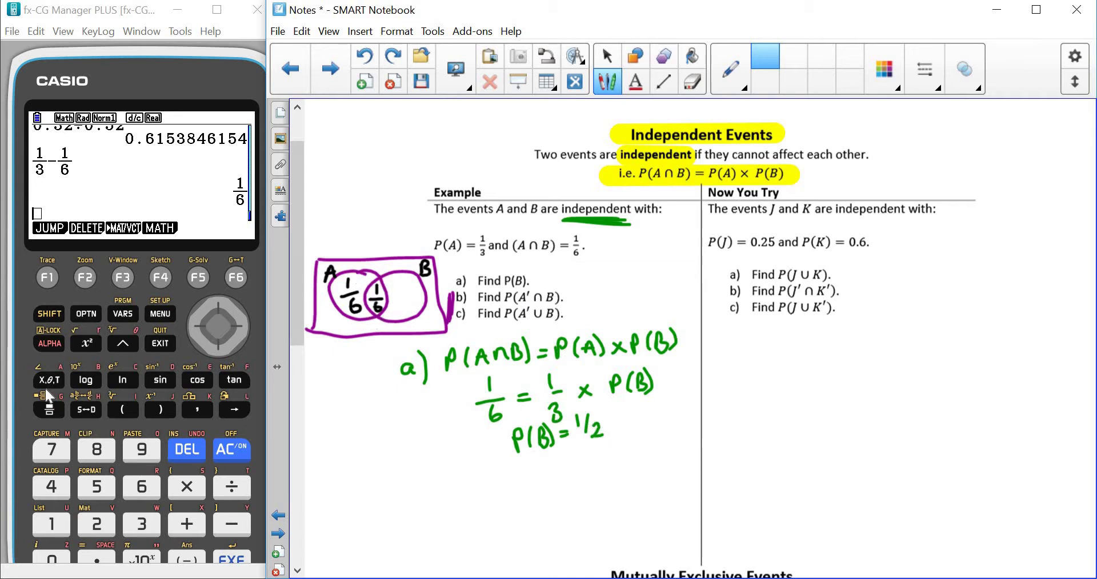
Compute 1/2 − 1/6 and write 1/3 in the B-only region.
click(50, 407)
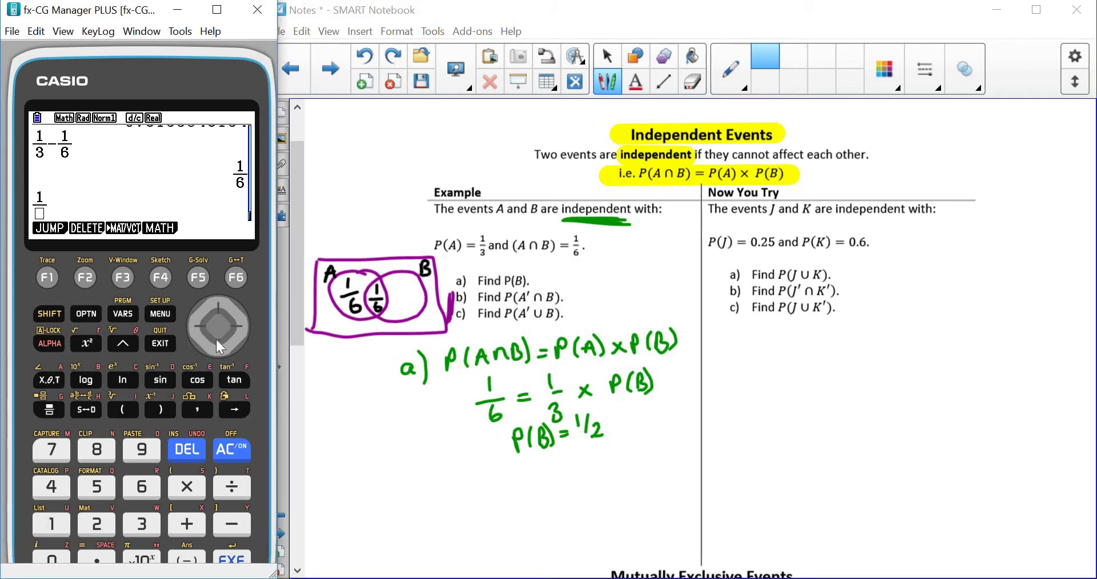
key(Right)
click(47, 409)
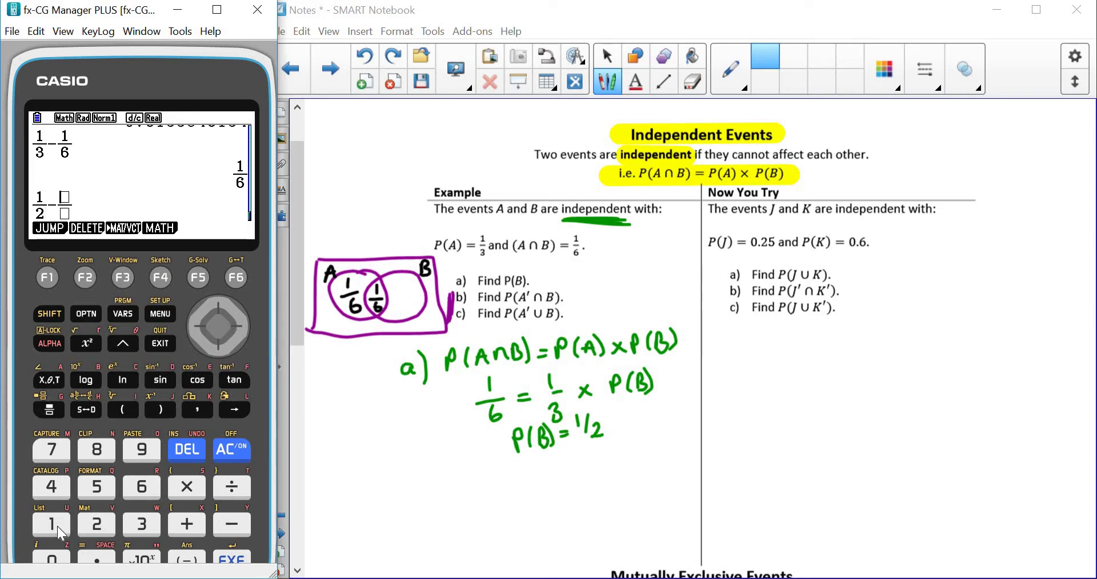
click(142, 487)
click(241, 560)
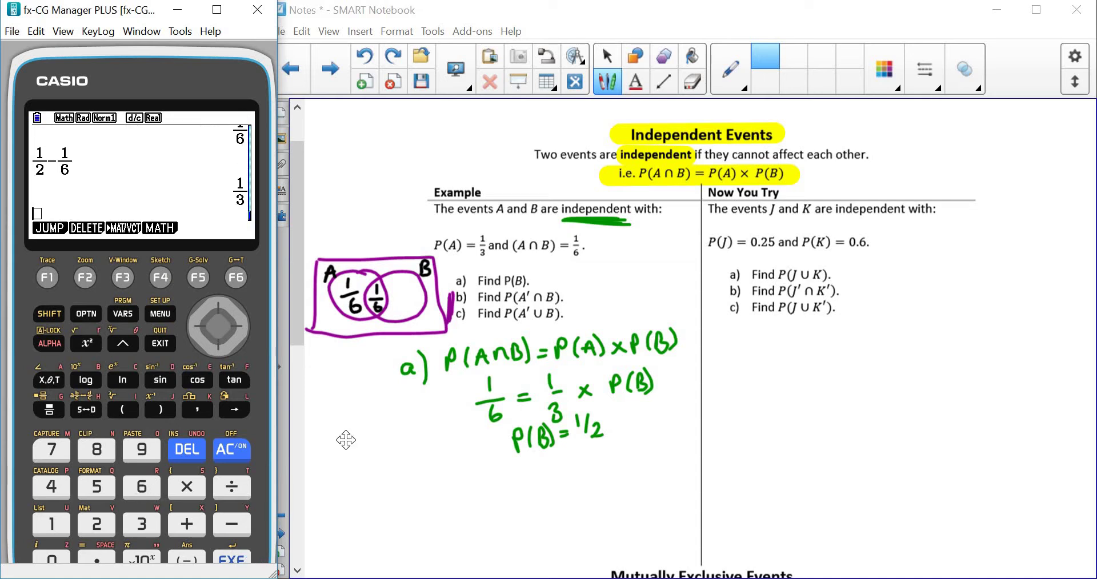
click(400, 290)
drag(399, 280, 407, 305)
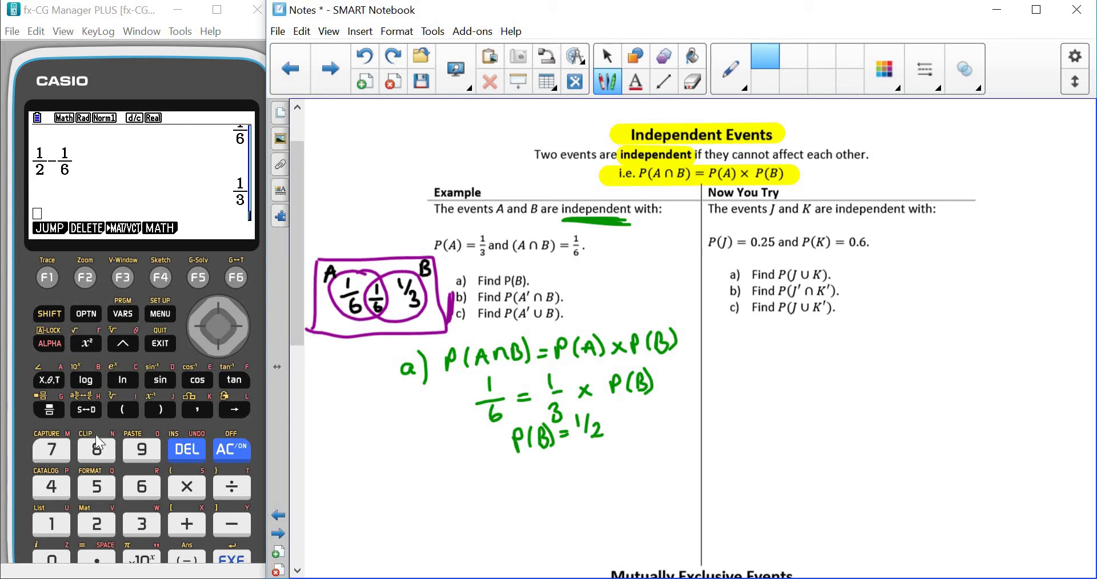
Add 1/6 + 1/6 + 1/3 on the calculator to get 2/3.
click(50, 409)
text(1/)
click(150, 495)
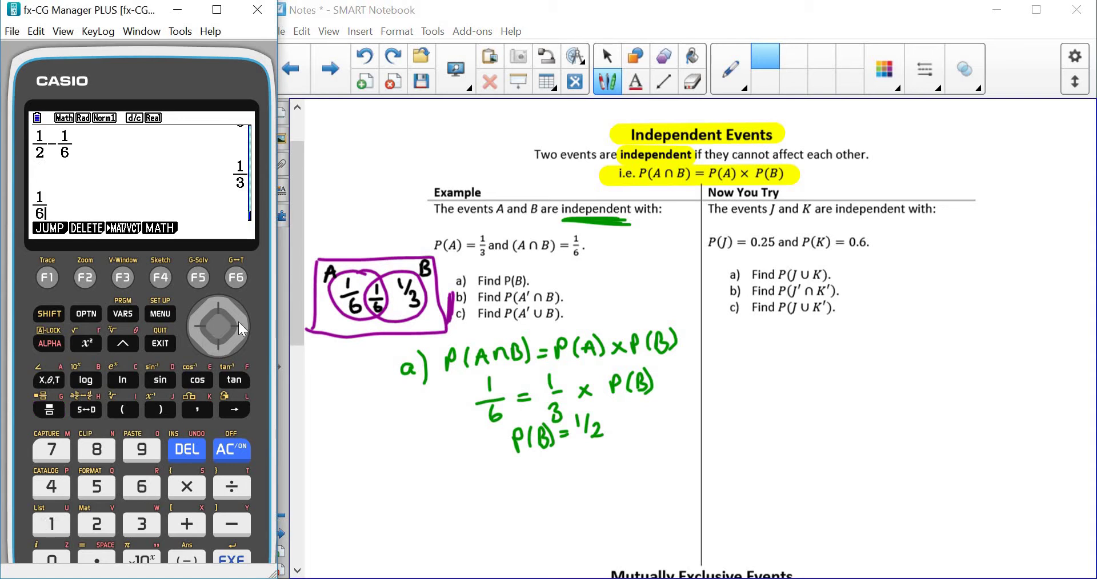
key(slash)
key(plus)
key(1)
key(3)
key(Return)
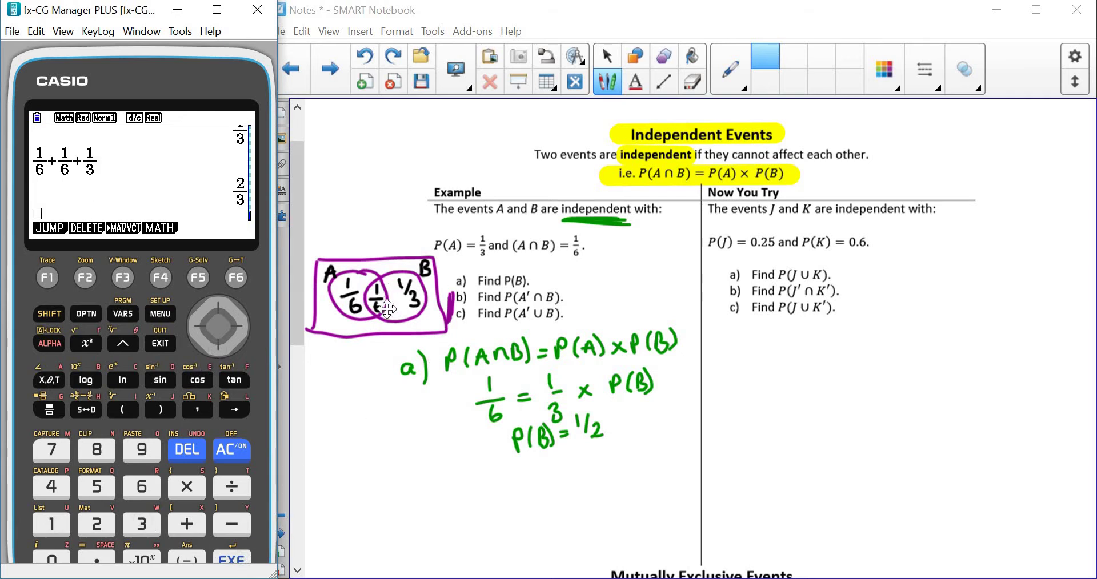
click(329, 307)
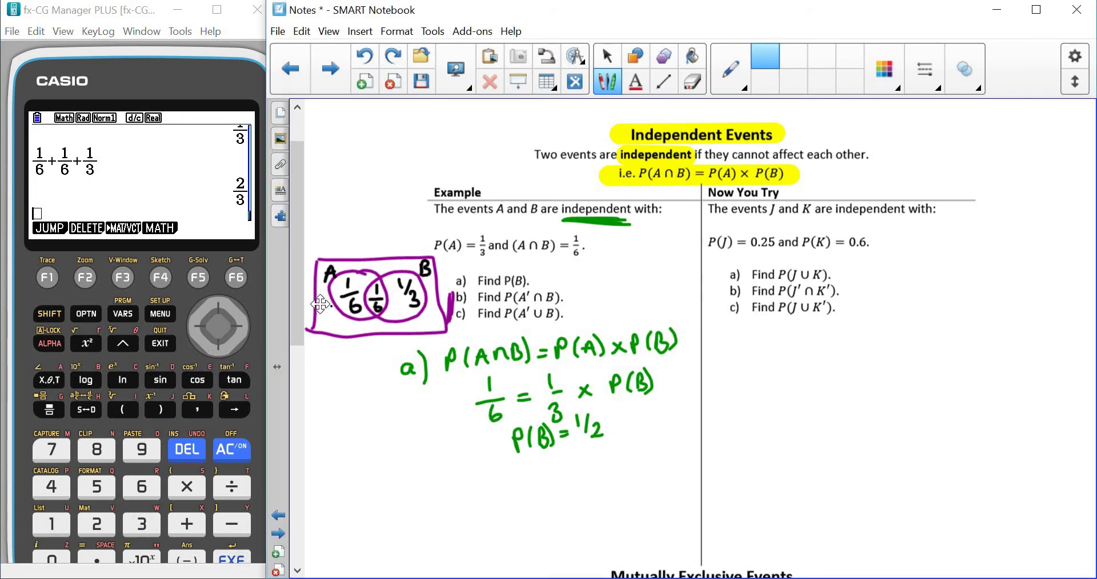
Write 1/3 outside both circles and shade the surrounding box area yellow with the highlighter.
drag(320, 302, 321, 314)
drag(330, 316, 331, 327)
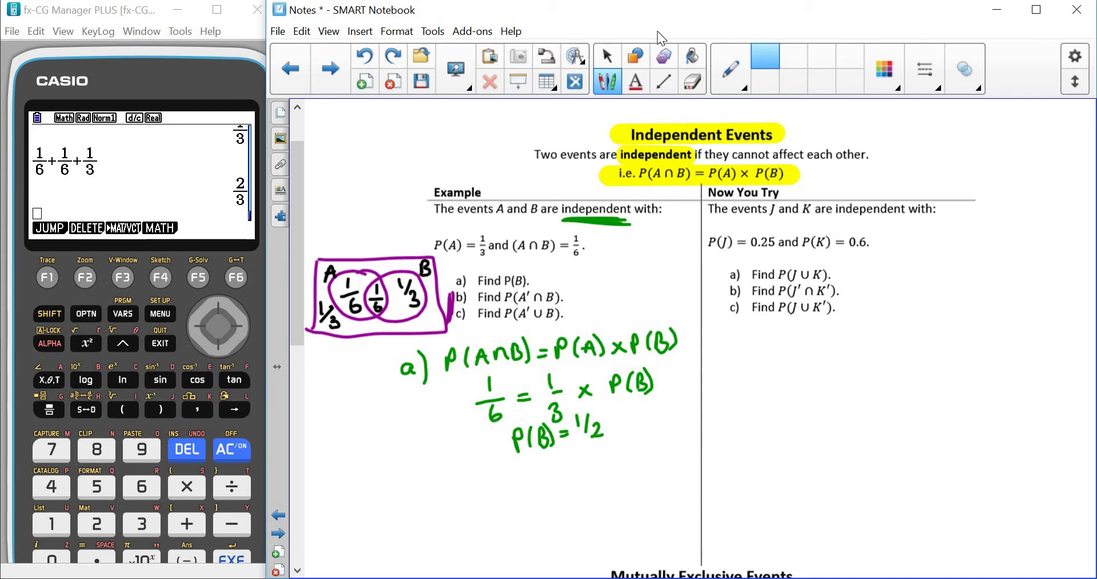
click(729, 68)
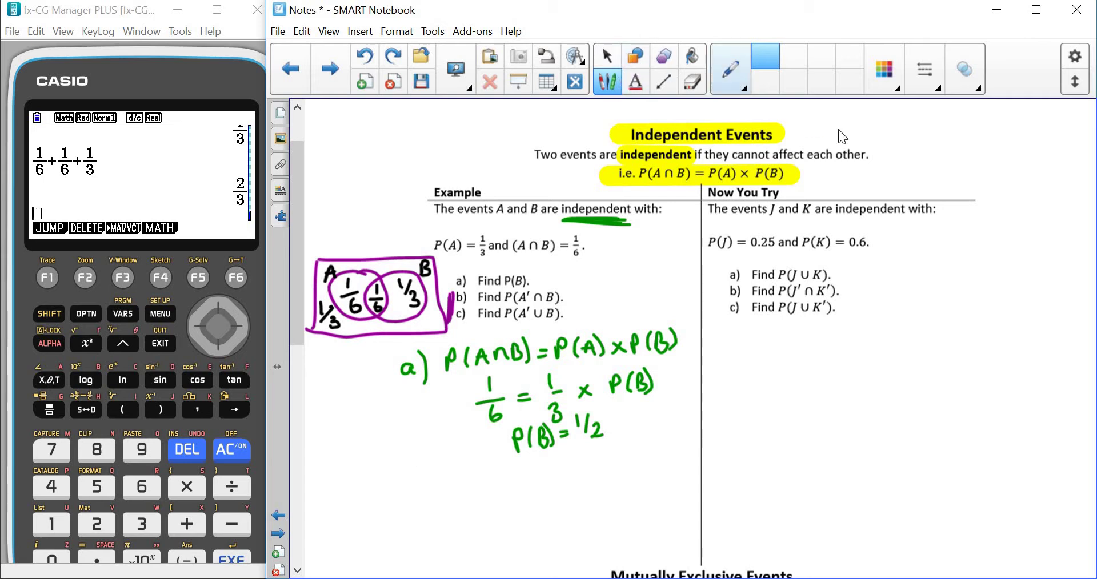
click(754, 204)
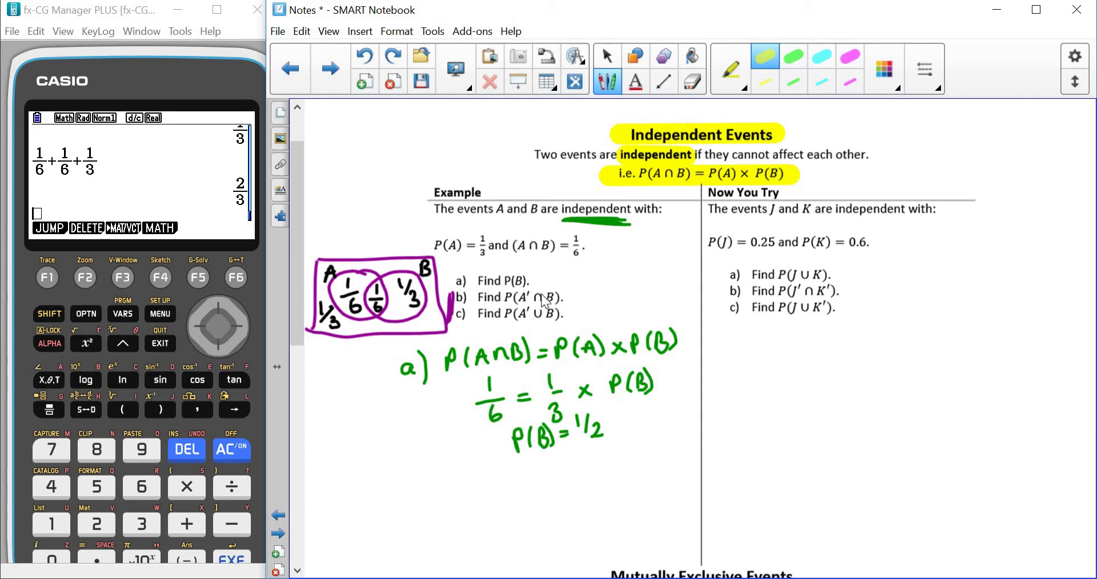
drag(323, 258, 326, 323)
drag(332, 268, 427, 264)
mouse_move(427, 328)
mouse_down()
mouse_move(368, 317)
mouse_move(415, 282)
mouse_move(403, 315)
mouse_up()
Shade the B-only region with a cyan highlighter, then restore yellow and mark the ∩ in question b.
click(822, 57)
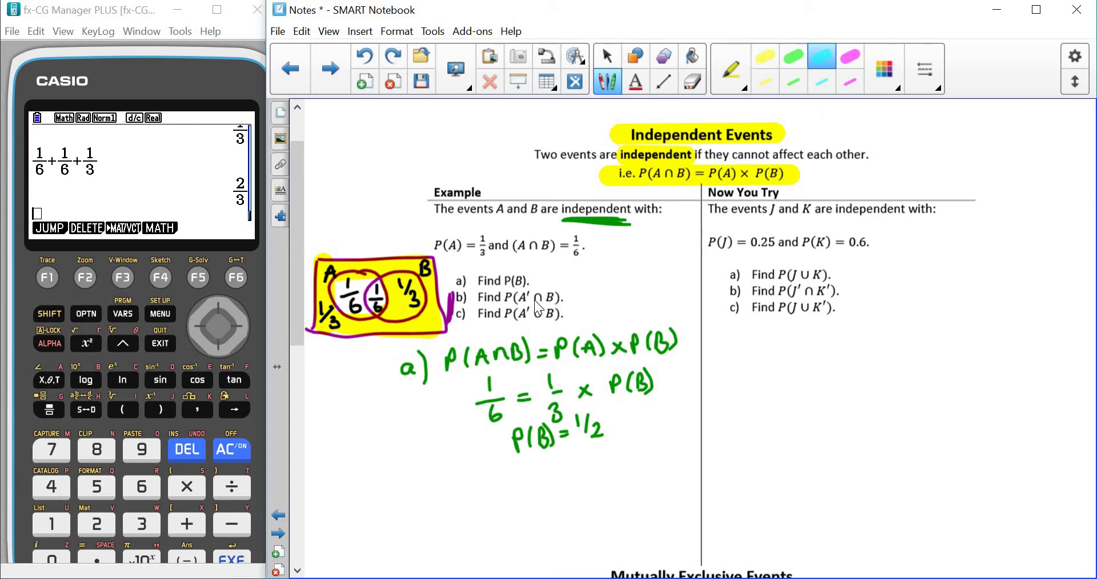
drag(411, 281, 387, 293)
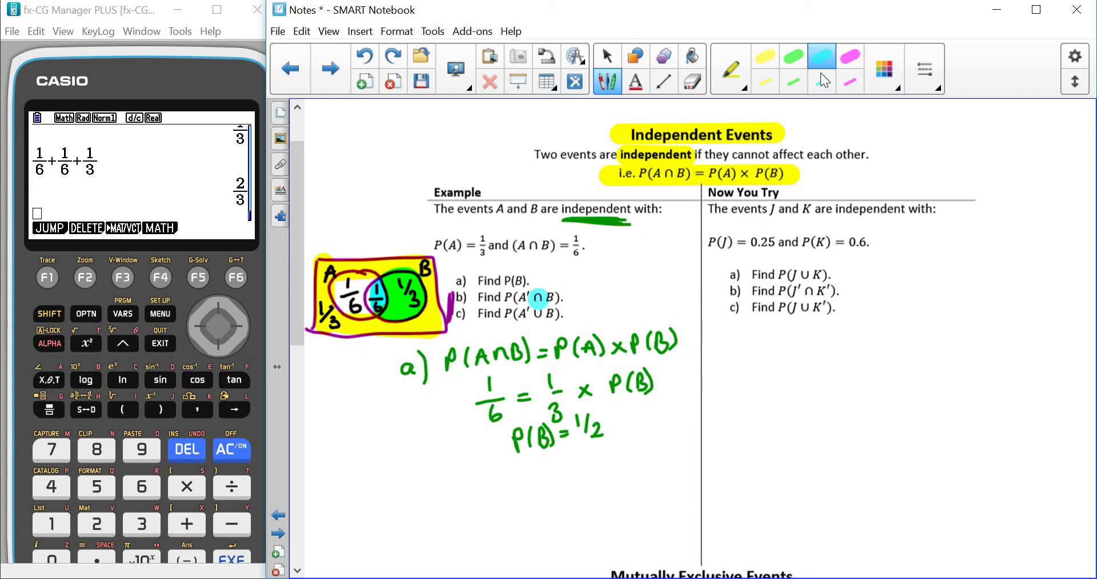
click(766, 57)
click(537, 297)
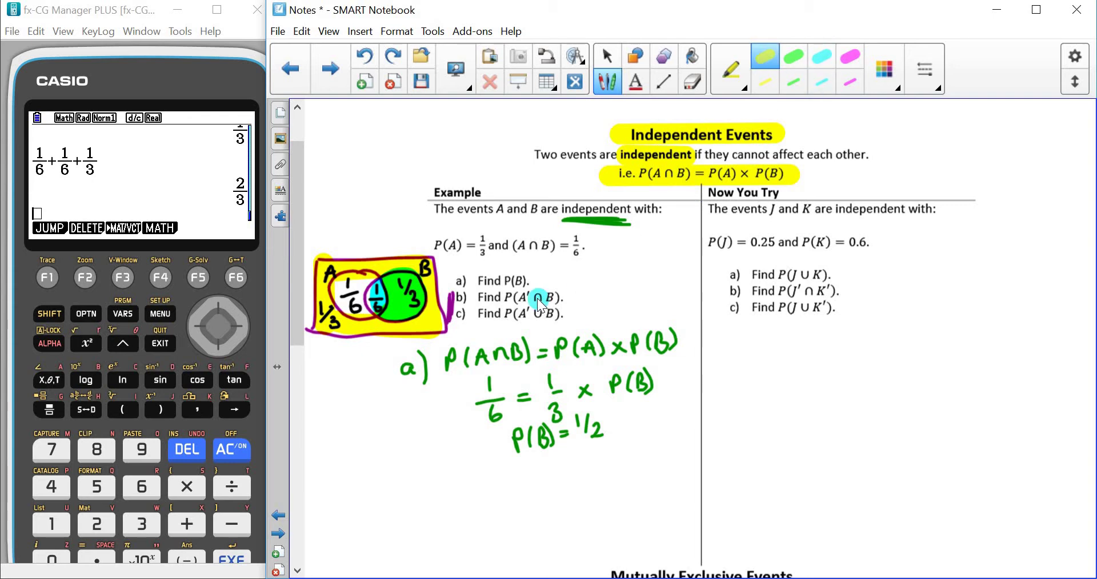
Handwrite answer b) P(A'∩B) = 1/3 with the plain pen below part a.
click(744, 89)
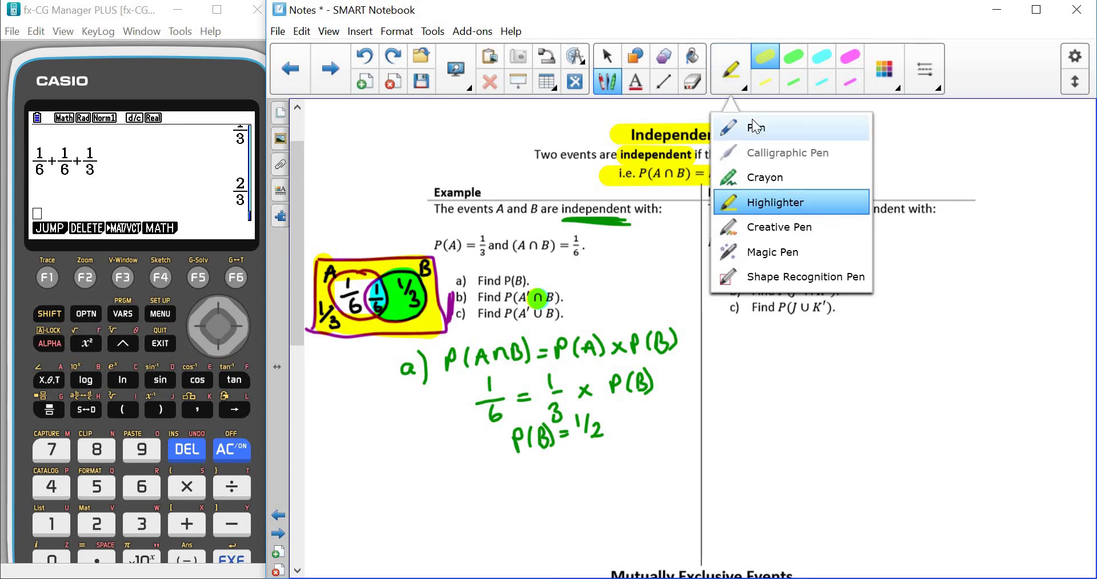
click(752, 120)
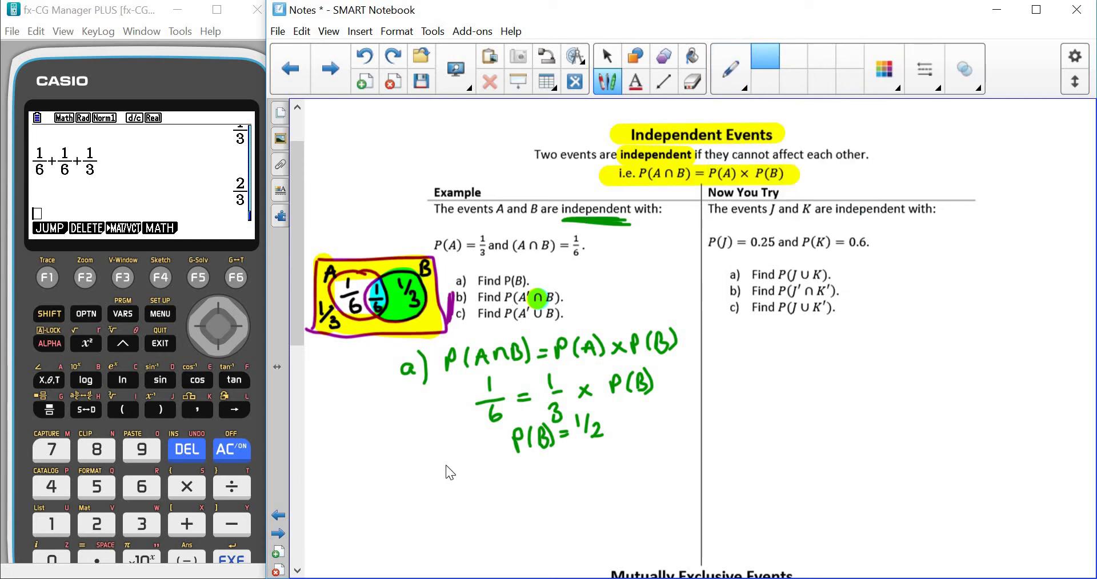
mouse_move(450, 448)
mouse_down()
mouse_move(450, 469)
mouse_move(451, 457)
mouse_move(471, 468)
mouse_up()
mouse_move(484, 452)
mouse_down()
mouse_move(532, 457)
mouse_move(531, 474)
mouse_move(546, 454)
mouse_move(572, 456)
mouse_up()
drag(563, 466, 573, 463)
drag(583, 451, 600, 476)
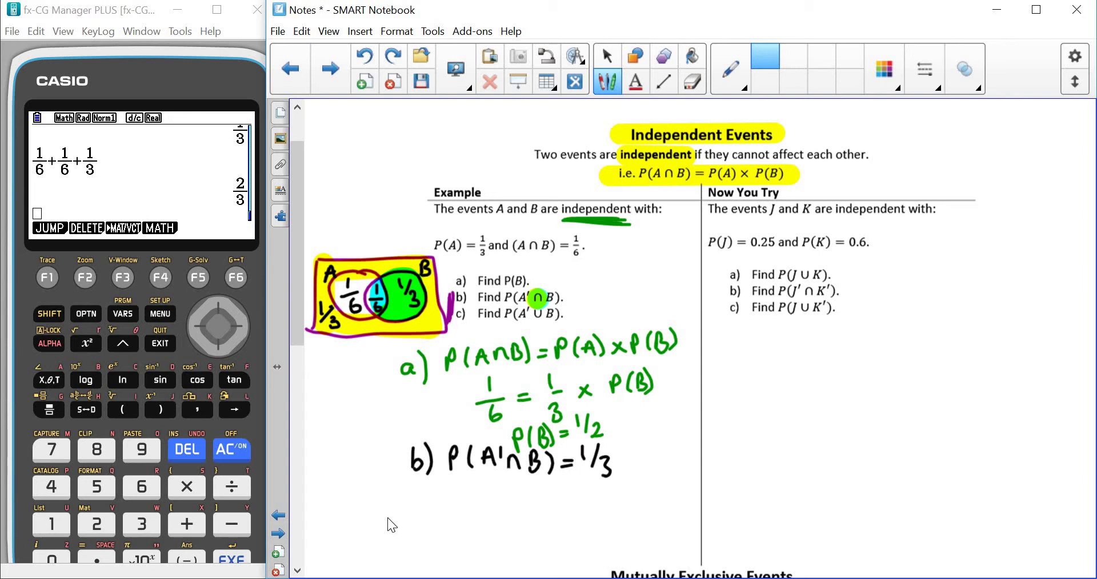
Handwrite answer c) P(A'∪B) = 5/6 below answer b.
drag(420, 502, 424, 527)
mouse_move(457, 493)
mouse_down()
mouse_move(469, 514)
mouse_move(498, 489)
mouse_move(517, 498)
mouse_move(513, 511)
mouse_move(533, 505)
mouse_move(534, 523)
mouse_move(548, 490)
mouse_move(543, 518)
mouse_up()
click(497, 488)
mouse_move(553, 490)
mouse_down()
mouse_move(556, 519)
mouse_move(581, 506)
mouse_up()
mouse_move(572, 514)
mouse_down()
mouse_move(599, 489)
mouse_move(590, 493)
mouse_move(602, 502)
mouse_move(617, 495)
mouse_move(608, 514)
mouse_move(616, 490)
mouse_up()
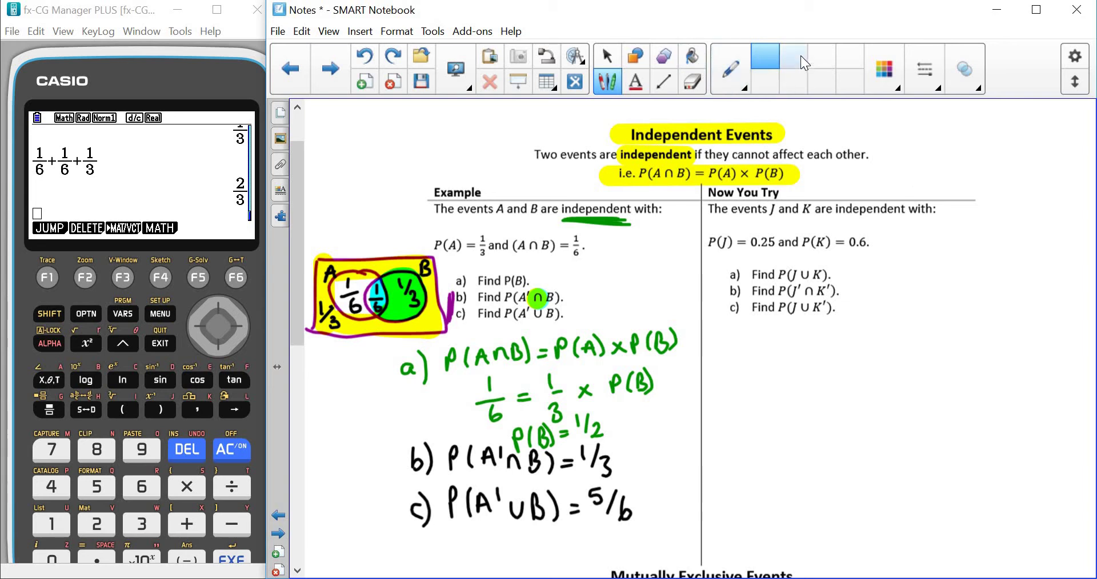
click(792, 70)
click(834, 217)
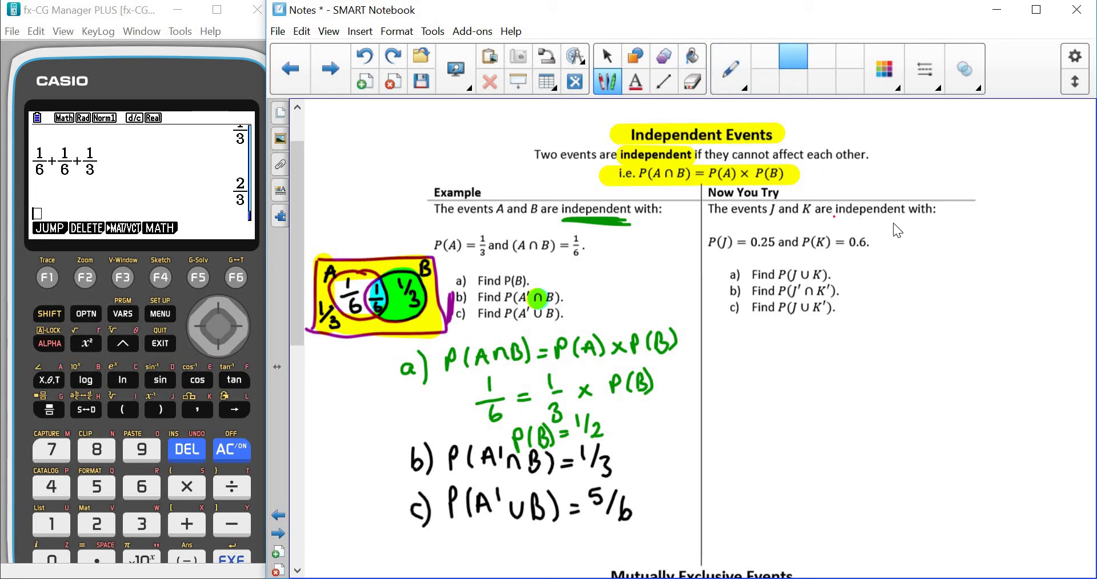
Underline 'independent' in red and write P(J∩K) = P(J) × P(K) beside the question.
drag(858, 218, 907, 219)
mouse_move(888, 240)
mouse_down()
mouse_move(947, 249)
mouse_move(952, 234)
mouse_move(955, 257)
mouse_up()
mouse_move(960, 234)
mouse_down()
mouse_move(962, 260)
mouse_move(972, 244)
mouse_up()
mouse_move(964, 249)
mouse_down()
mouse_move(1009, 237)
mouse_move(999, 251)
mouse_up()
mouse_move(1017, 233)
mouse_down()
mouse_move(1039, 237)
mouse_move(1018, 253)
mouse_up()
drag(1027, 246, 1042, 232)
mouse_move(1042, 231)
mouse_down()
mouse_move(1066, 229)
mouse_move(1057, 243)
mouse_move(1069, 230)
mouse_move(1079, 239)
mouse_move(1077, 218)
mouse_move(1079, 244)
mouse_up()
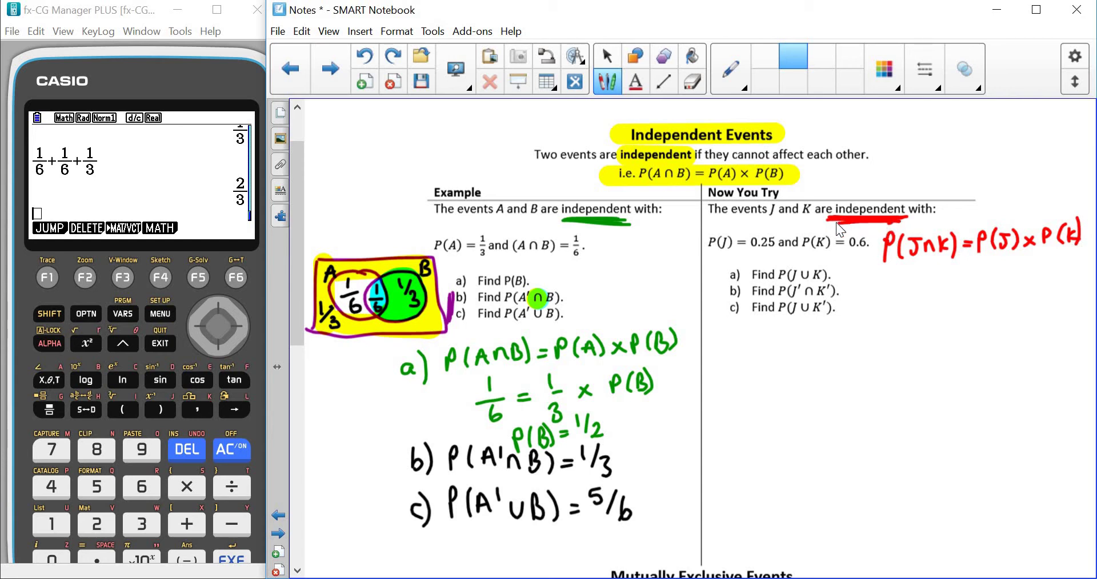
Thicken the underline and write P(J∩K) = 0.25 × 0.6 below the formula.
drag(839, 220, 883, 220)
drag(900, 276, 900, 281)
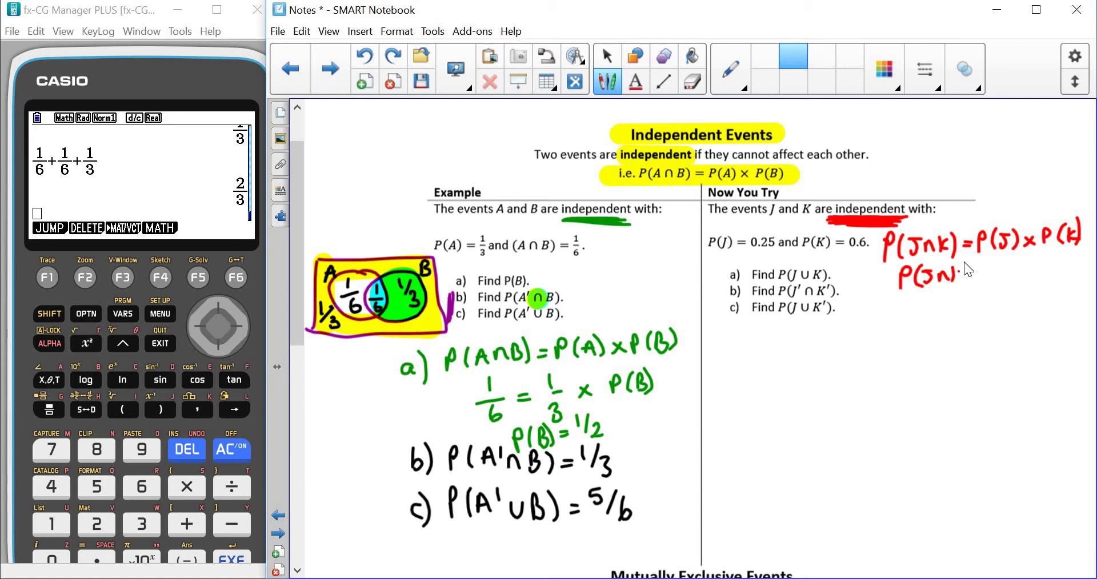
drag(994, 265, 995, 276)
drag(1084, 263, 1070, 273)
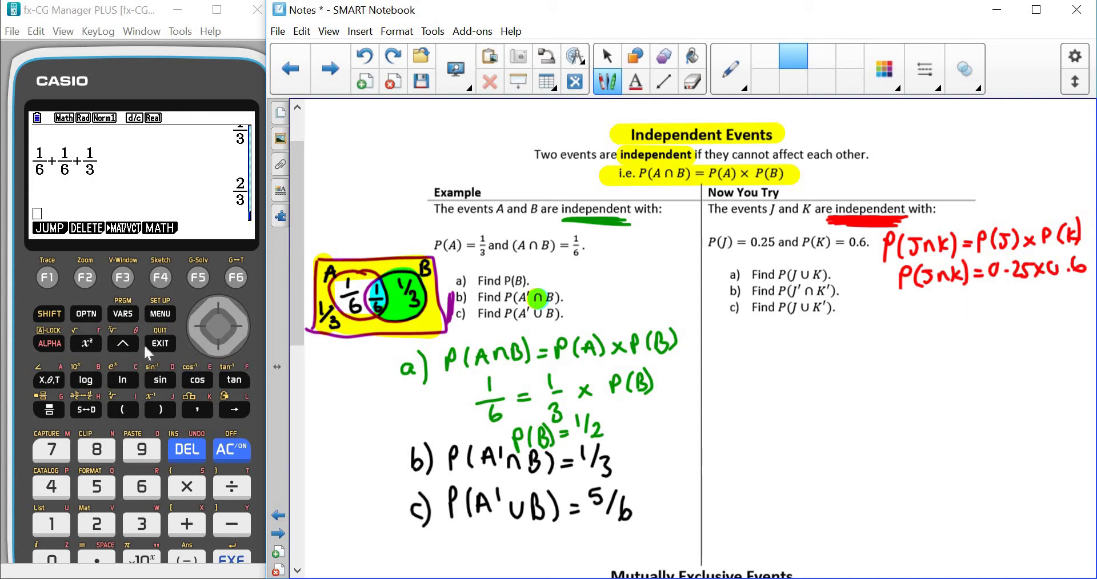
Evaluate 0.25 × 0.6 = 0.15 on the calculator and begin writing the result in Notebook.
click(54, 553)
click(96, 555)
click(96, 524)
click(96, 486)
key(asterisk)
click(52, 557)
click(96, 557)
click(141, 486)
click(230, 559)
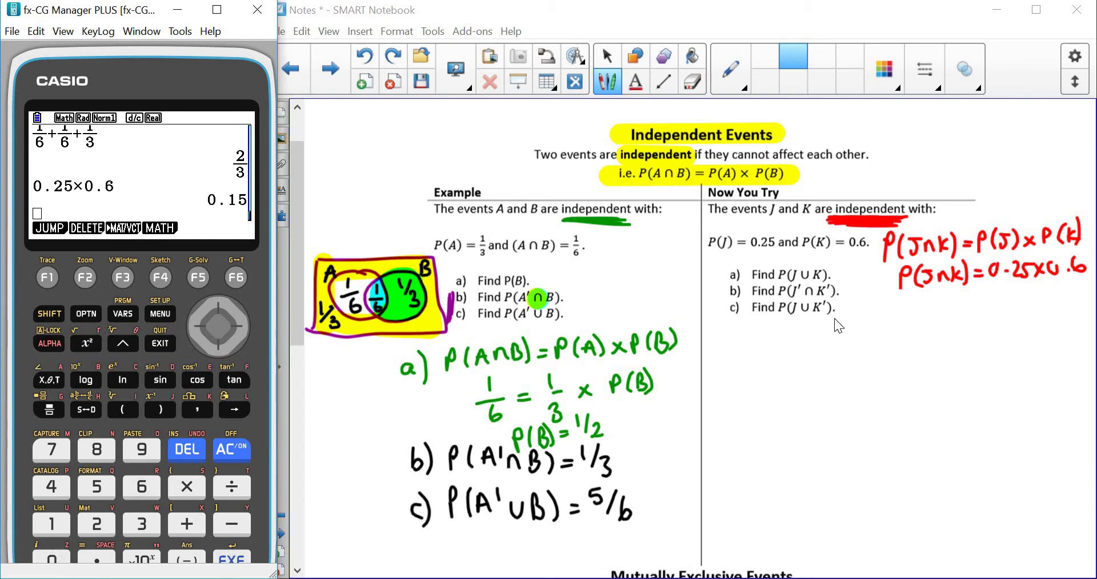
click(974, 306)
drag(979, 299, 1040, 308)
Finish =0.15 and draw a red rectangle with overlapping circles labelled J and K.
drag(1047, 291, 1060, 289)
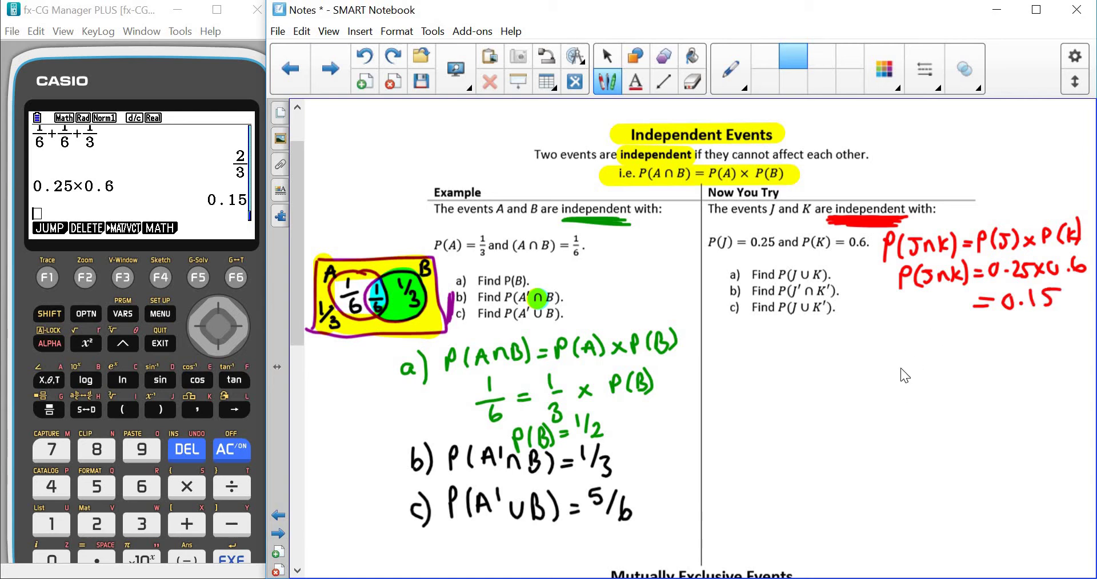
drag(898, 342, 896, 434)
drag(900, 341, 1070, 339)
drag(1074, 377, 1079, 434)
drag(897, 435, 1084, 438)
mouse_move(980, 359)
mouse_down()
mouse_move(934, 408)
mouse_move(988, 361)
mouse_up()
drag(909, 354, 909, 361)
click(1024, 358)
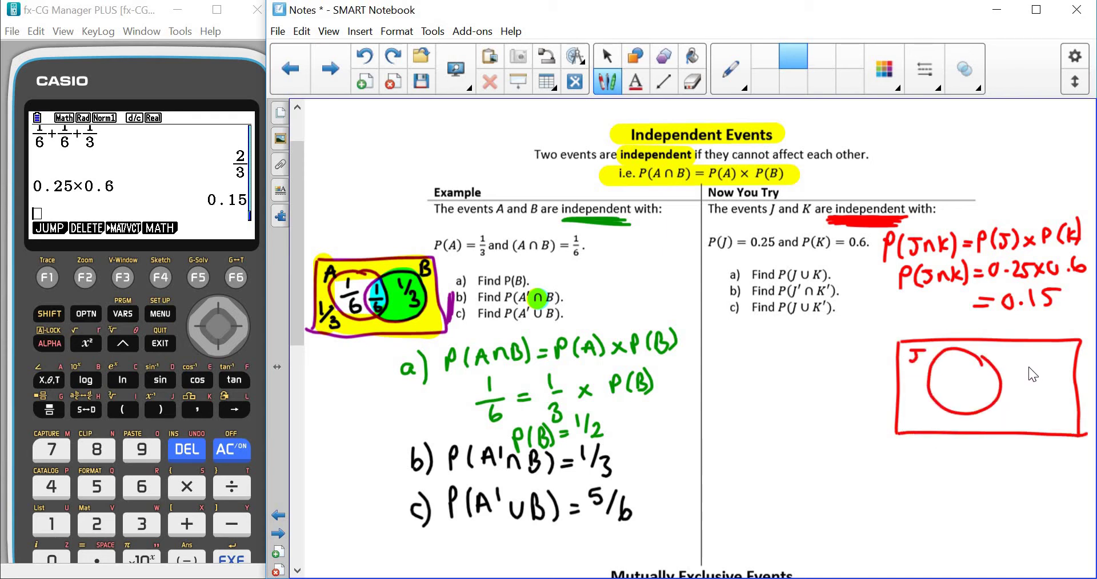
mouse_move(1026, 357)
mouse_down()
mouse_move(971, 399)
mouse_move(1025, 421)
mouse_move(1028, 354)
mouse_move(1069, 361)
mouse_up()
click(1053, 346)
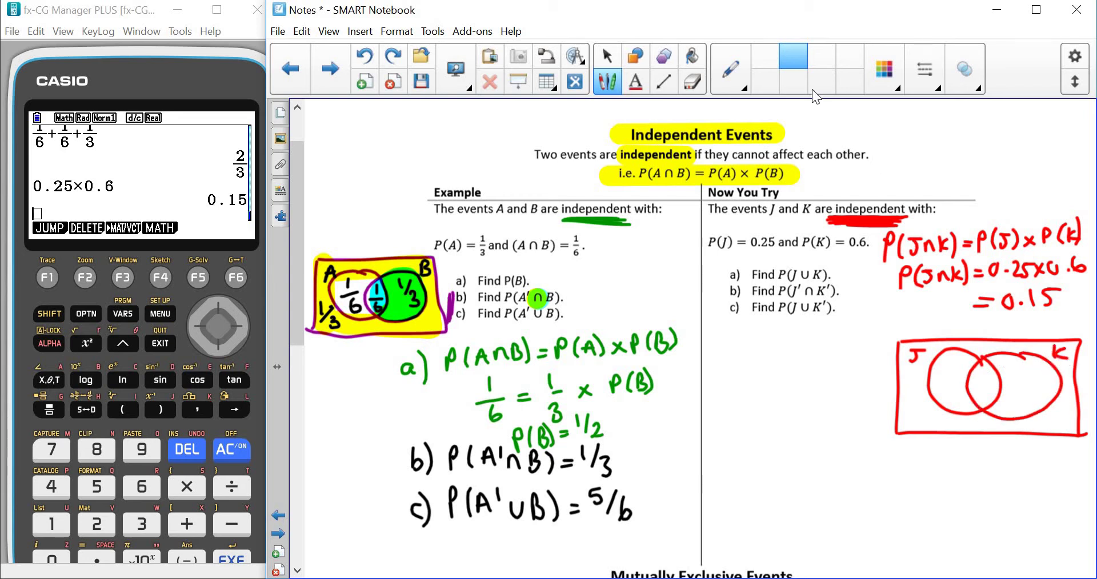
In black, fill the Venn regions with 0.15, 0.1, 0.45 and 0.3, underlining P(K) = 0.6.
click(773, 60)
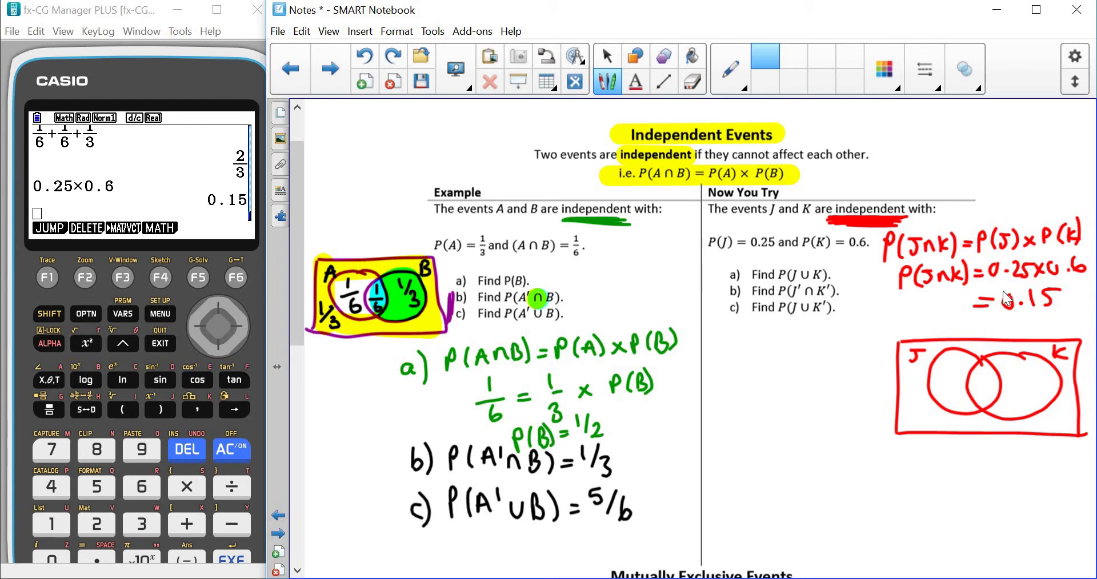
drag(970, 387, 999, 392)
click(984, 389)
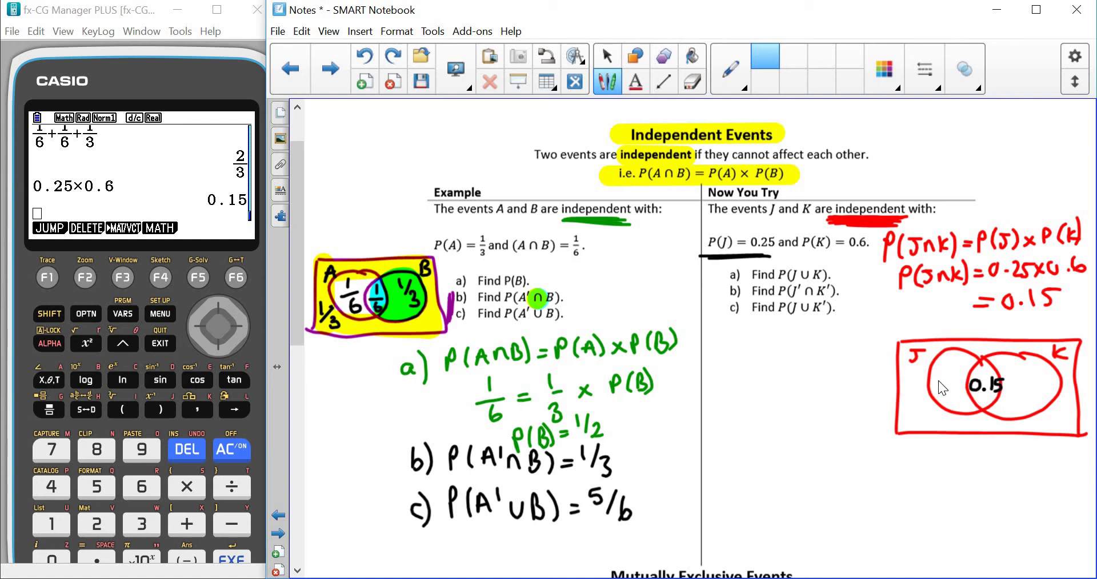
drag(938, 375, 955, 389)
drag(803, 251, 882, 254)
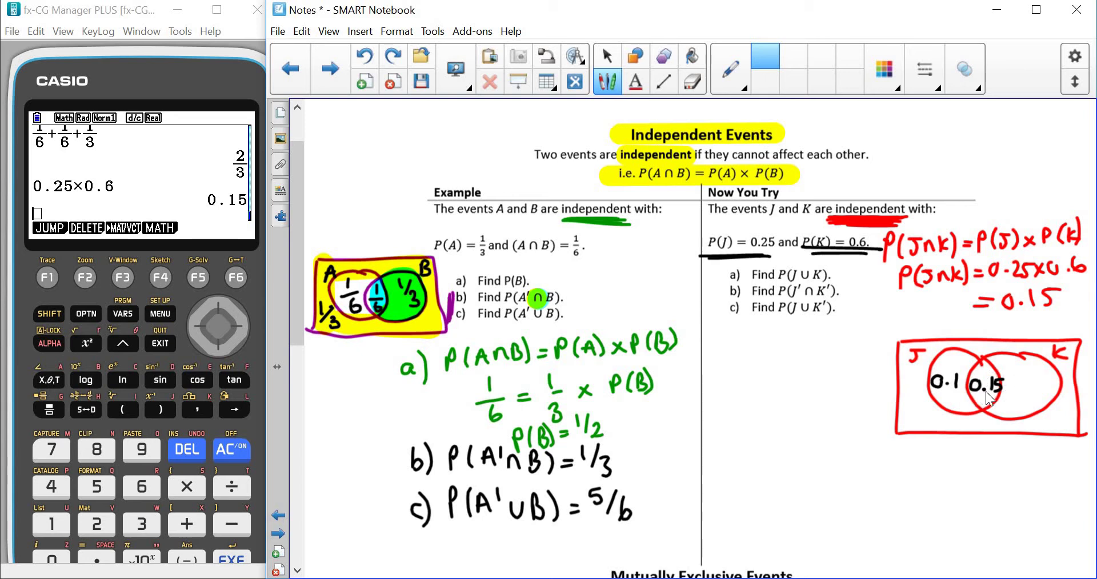
drag(1015, 383, 1049, 381)
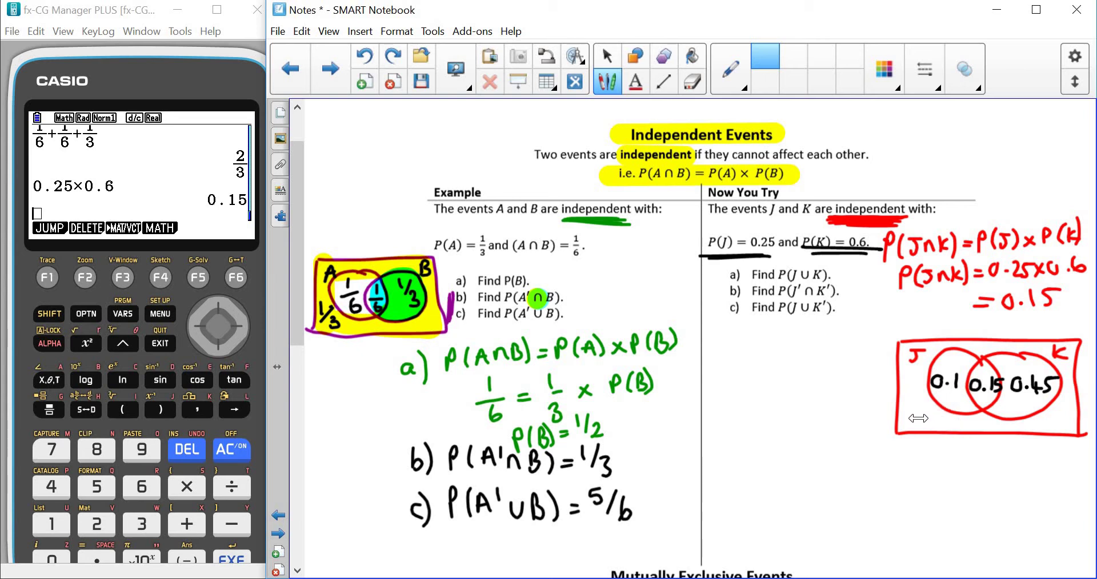
mouse_move(911, 403)
mouse_down()
mouse_move(909, 424)
mouse_move(936, 412)
mouse_move(928, 428)
mouse_up()
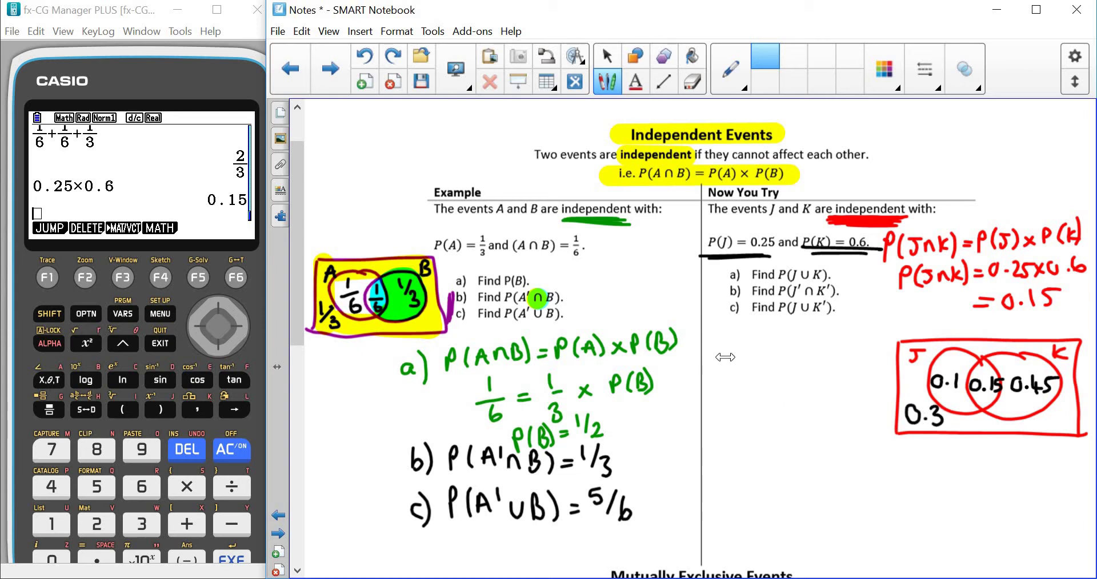
click(765, 82)
Write a) P(J∪K) = 0.7 in purple ink below the Now You Try questions.
click(722, 345)
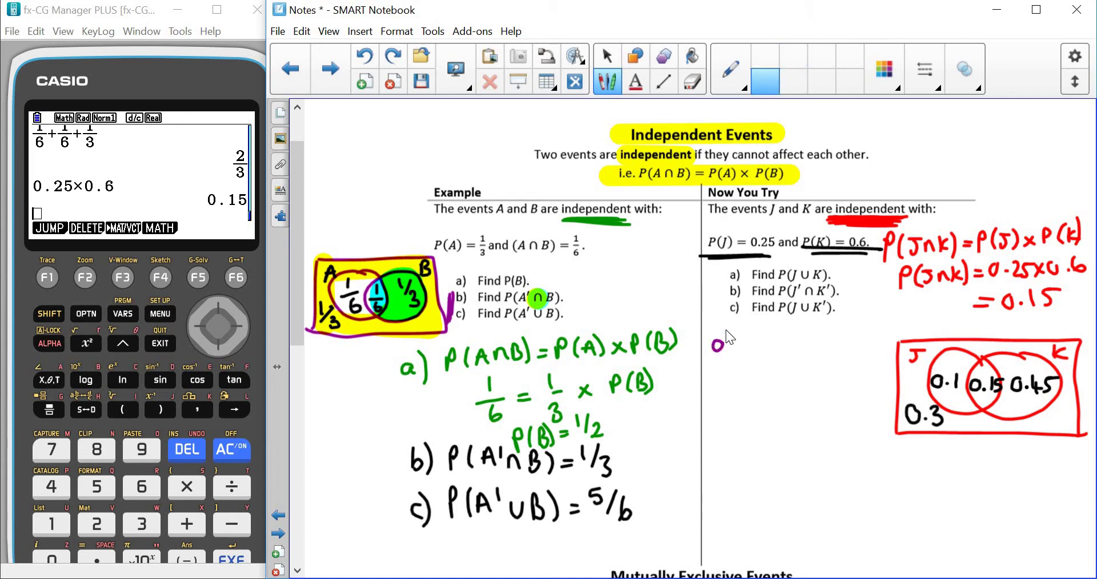
drag(750, 337, 769, 350)
drag(815, 333, 819, 353)
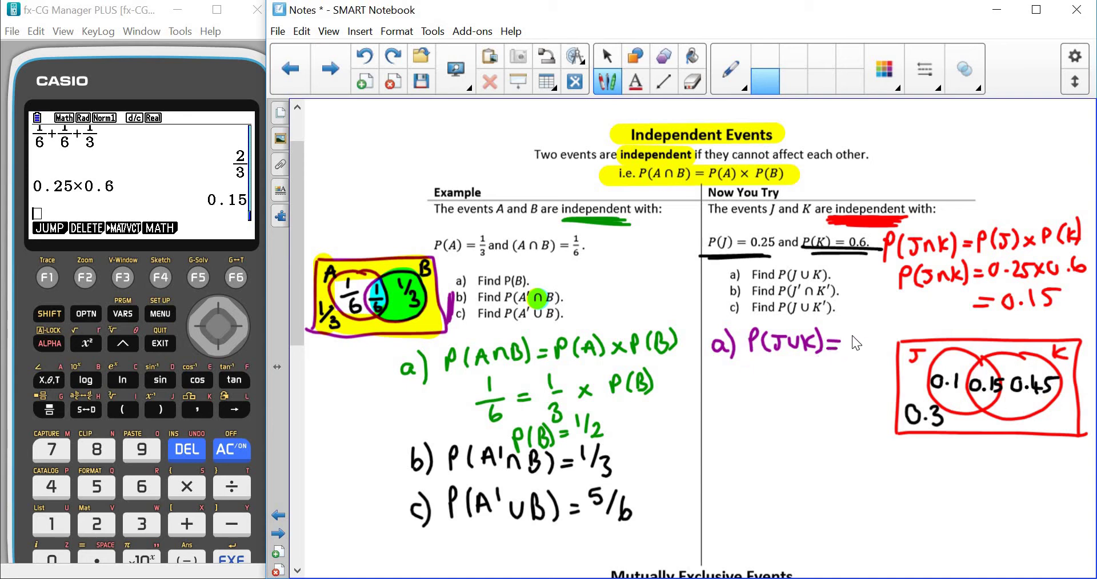
click(866, 345)
drag(874, 339, 878, 351)
Write b)=P(J'∩K') beneath answer a and select the highlighter.
mouse_move(718, 391)
mouse_down()
mouse_move(739, 377)
mouse_move(777, 367)
mouse_move(776, 389)
mouse_up()
mouse_move(780, 372)
mouse_down()
mouse_move(806, 383)
mouse_move(839, 366)
mouse_move(817, 390)
mouse_up()
mouse_move(831, 368)
mouse_down()
mouse_move(829, 390)
mouse_move(833, 372)
mouse_up()
drag(838, 358, 842, 387)
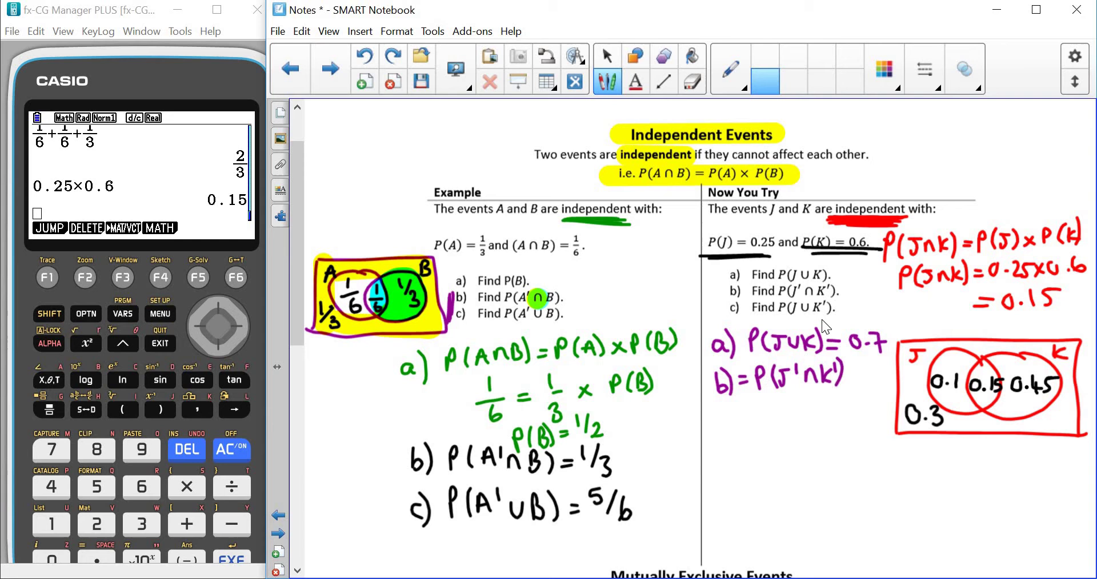
click(743, 87)
click(854, 84)
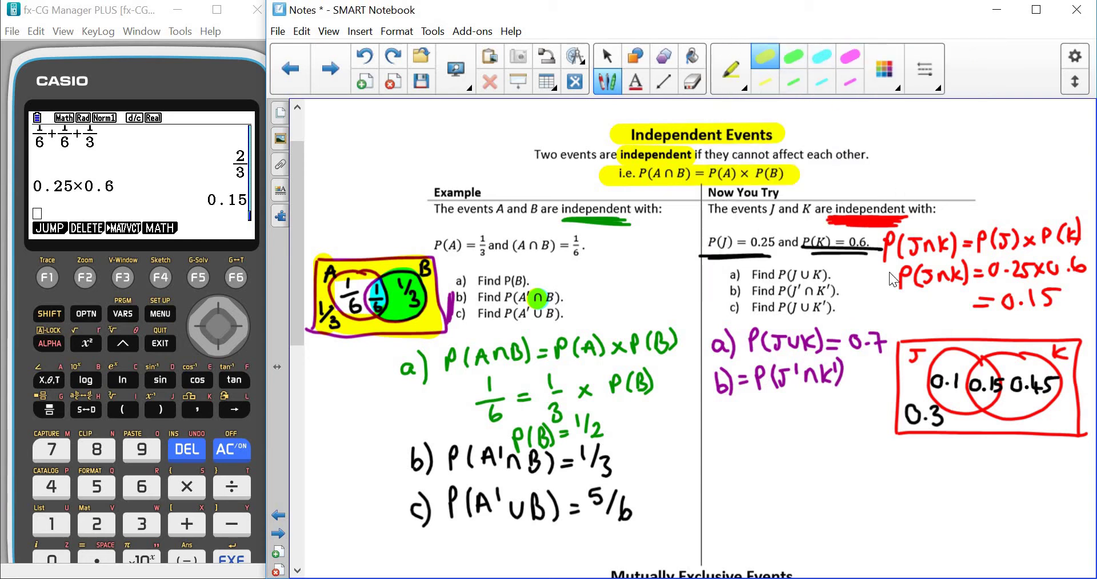
Shade the Venn diagram's box, J crescent and outer region with yellow and cyan highlighter.
mouse_move(908, 355)
mouse_down()
mouse_move(931, 353)
mouse_move(915, 354)
mouse_move(910, 376)
mouse_move(905, 410)
mouse_move(915, 410)
mouse_move(924, 369)
mouse_move(913, 418)
mouse_up()
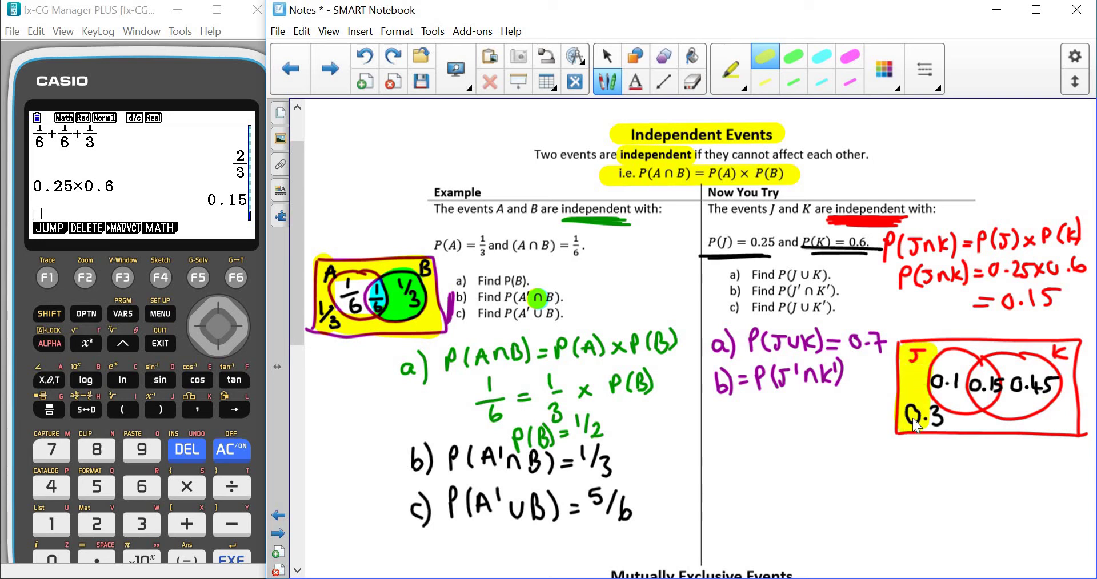
mouse_move(1004, 425)
mouse_down()
mouse_move(1039, 426)
mouse_move(1077, 349)
mouse_move(1085, 357)
mouse_up()
mouse_move(993, 344)
mouse_down()
mouse_move(965, 343)
mouse_move(996, 358)
mouse_move(1002, 409)
mouse_move(1014, 360)
mouse_move(1016, 401)
mouse_move(1035, 362)
mouse_move(1054, 403)
mouse_up()
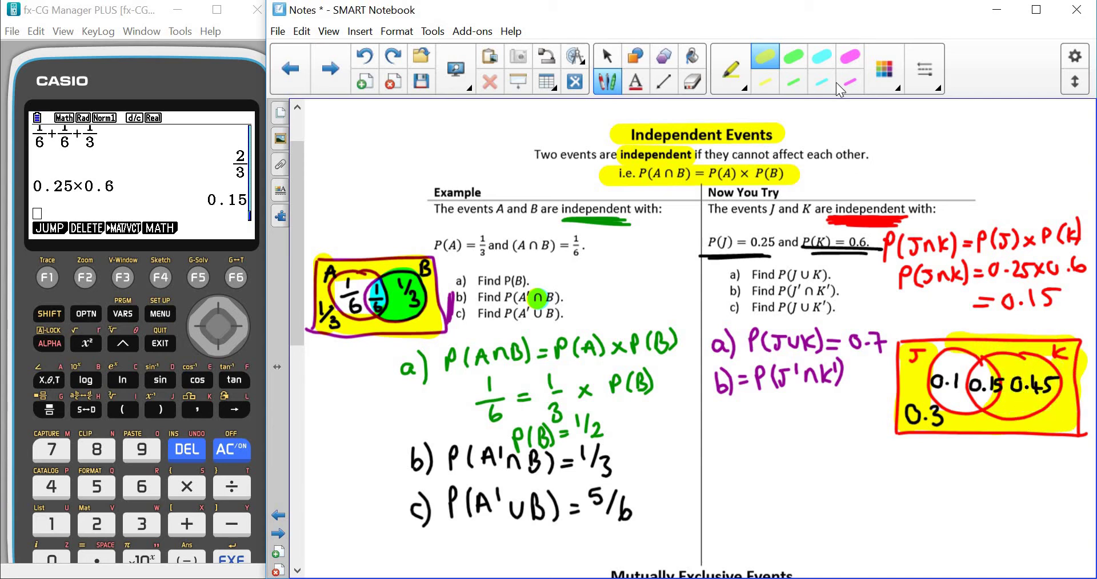
click(821, 55)
mouse_move(988, 344)
mouse_down()
mouse_move(968, 354)
mouse_move(949, 396)
mouse_move(967, 426)
mouse_move(971, 365)
mouse_up()
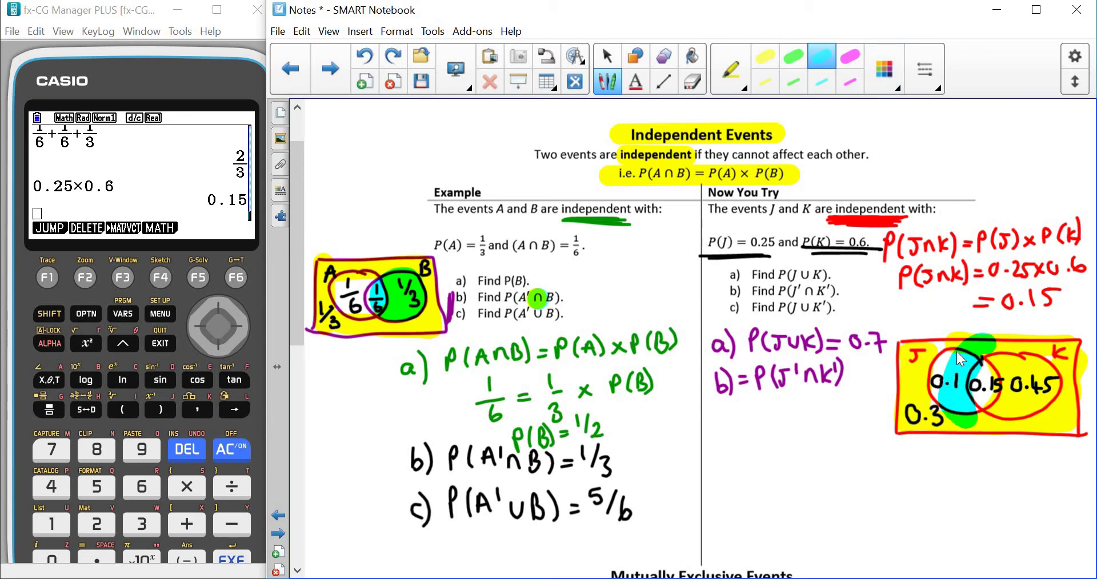
mouse_move(909, 416)
mouse_down()
mouse_move(940, 361)
mouse_move(948, 367)
mouse_move(928, 429)
mouse_up()
mouse_move(1003, 423)
mouse_down()
mouse_move(1069, 422)
mouse_move(1067, 376)
mouse_move(1064, 348)
mouse_move(988, 344)
mouse_up()
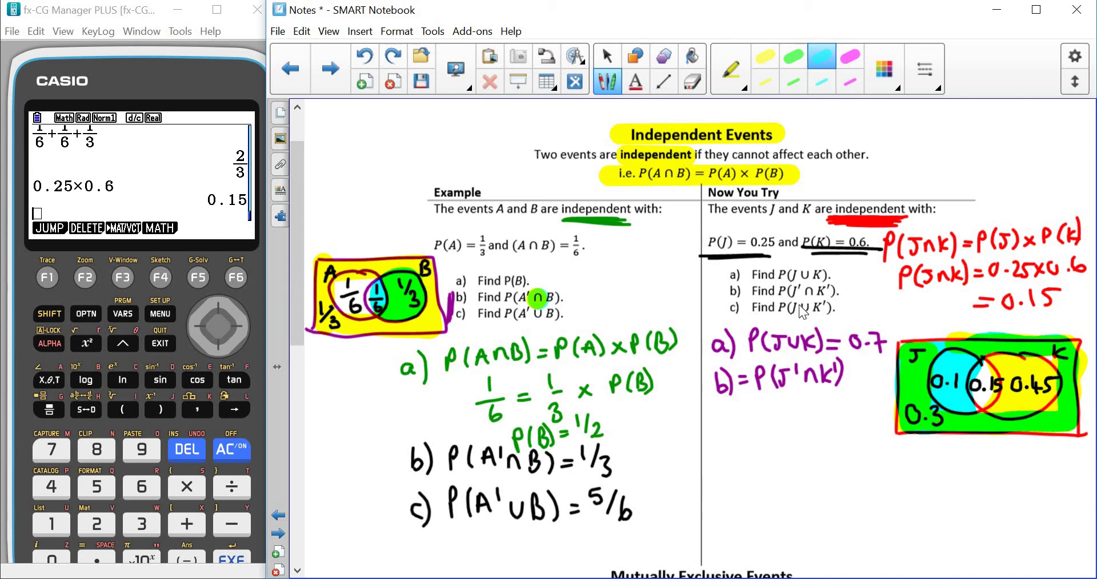
Highlight the ∩ in question b), then with the pen write '= 0.3' under b).
click(807, 293)
click(765, 55)
click(804, 292)
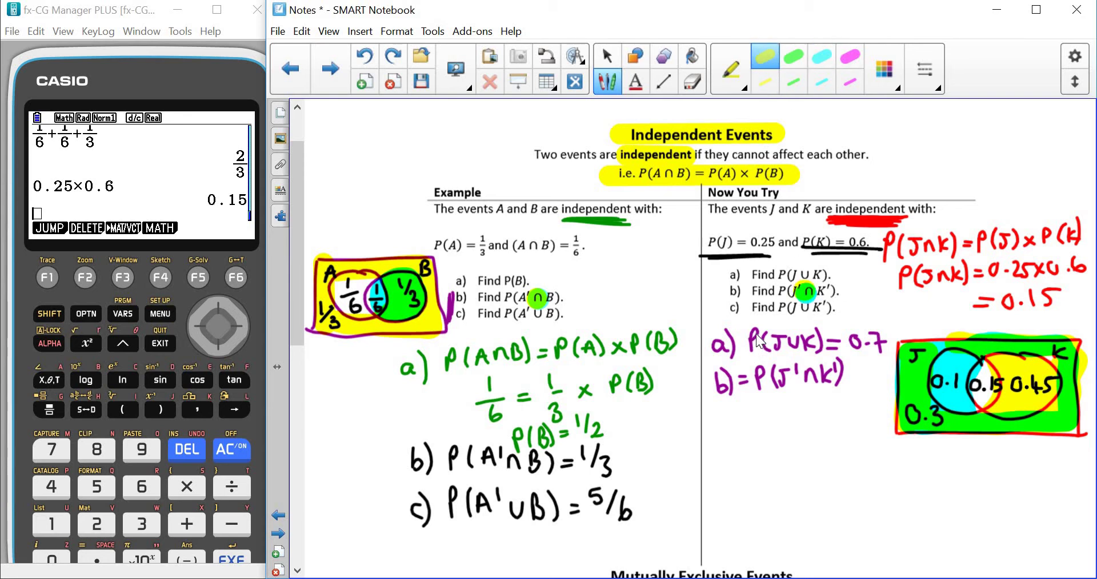
click(740, 84)
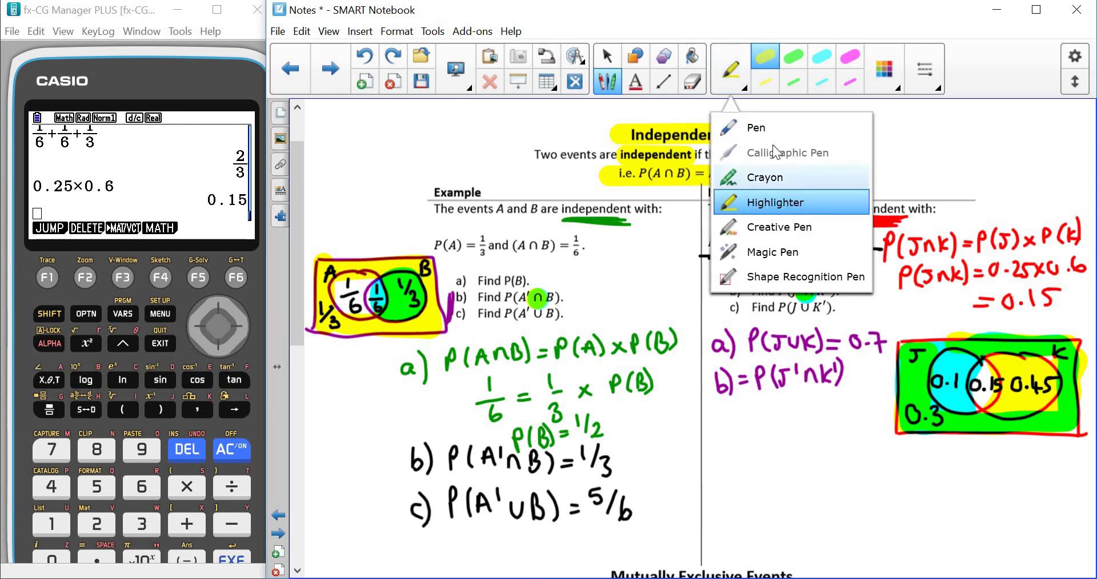
click(767, 130)
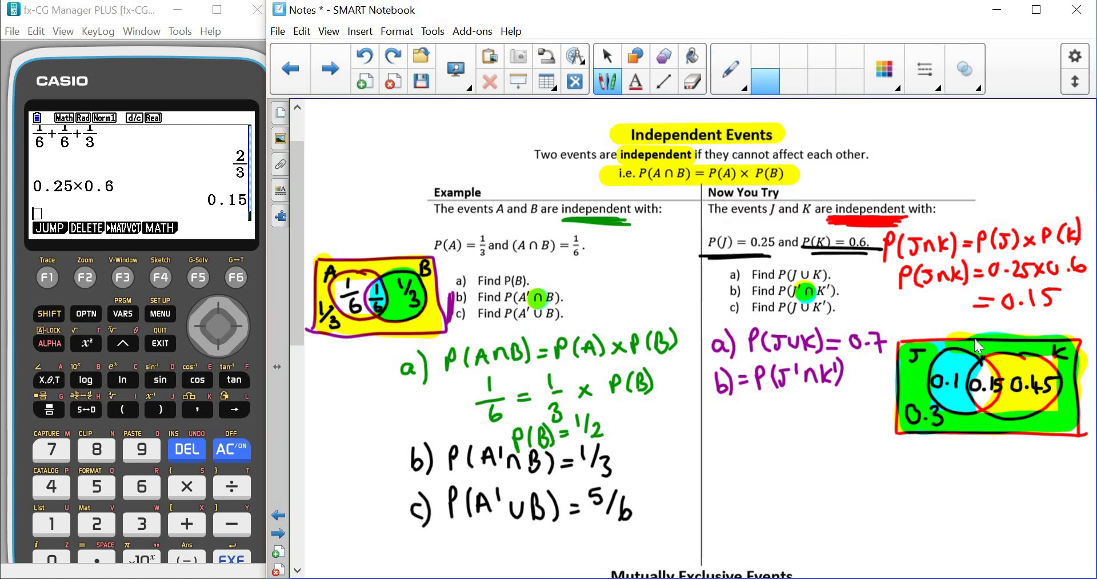
drag(780, 406, 793, 406)
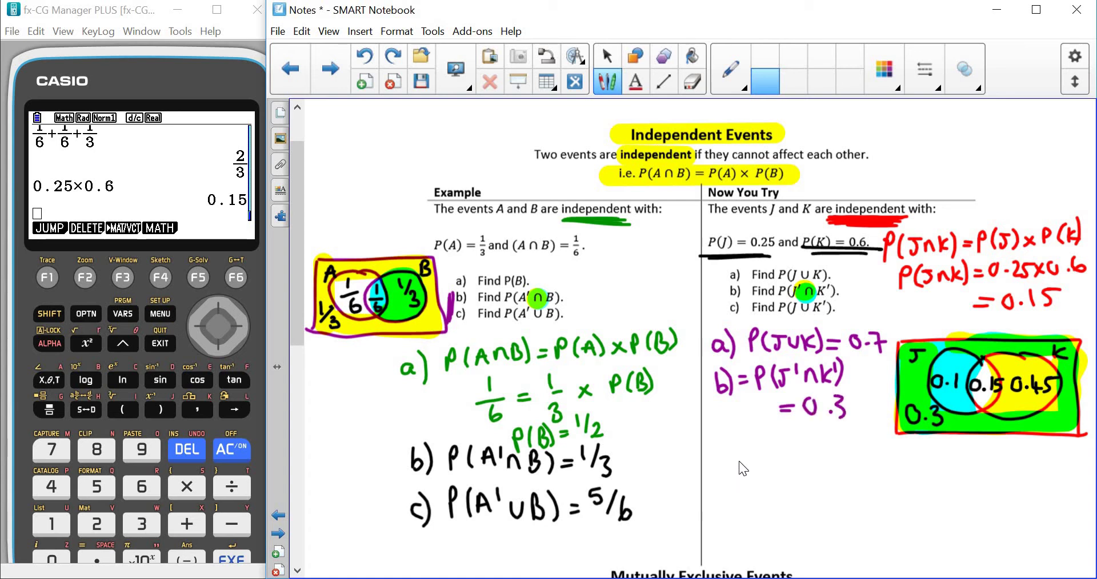
Label part c) and draw a new J/K Venn diagram with values 0.1 and 0.45.
drag(746, 449, 749, 483)
mouse_move(904, 466)
mouse_down()
mouse_move(912, 538)
mouse_move(1036, 460)
mouse_up()
mouse_move(1089, 485)
mouse_down()
mouse_move(1084, 542)
mouse_move(913, 537)
mouse_up()
mouse_move(984, 478)
mouse_down()
mouse_move(984, 529)
mouse_move(987, 481)
mouse_move(973, 479)
mouse_move(1038, 480)
mouse_move(983, 489)
mouse_move(992, 526)
mouse_move(1041, 523)
mouse_move(1054, 480)
mouse_up()
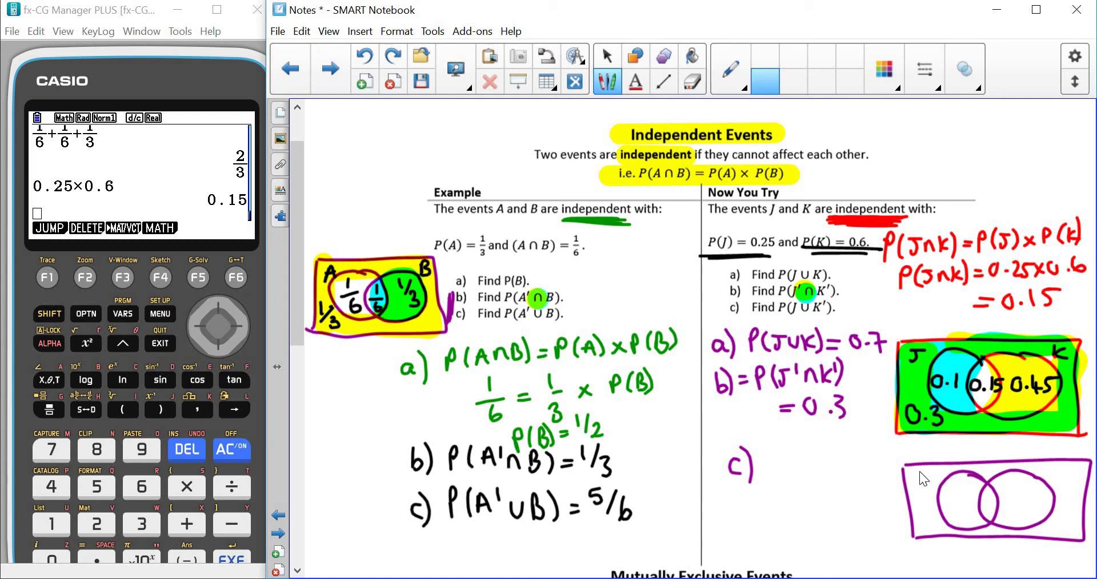
drag(937, 477, 924, 492)
drag(1074, 471, 1076, 483)
click(958, 505)
mouse_move(951, 499)
mouse_down()
mouse_move(1000, 504)
mouse_move(982, 507)
mouse_move(1043, 496)
mouse_up()
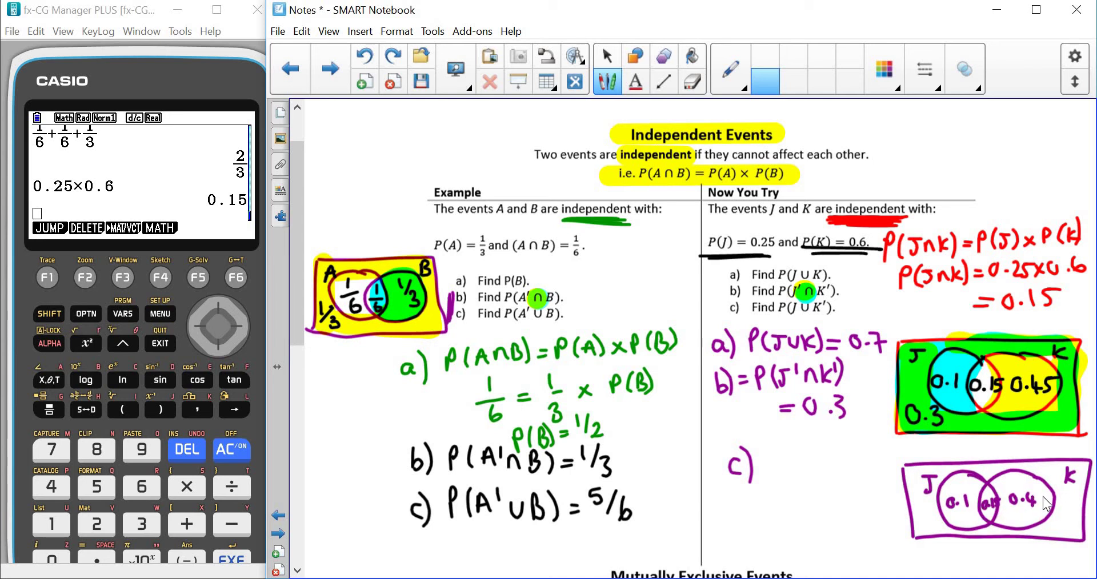
click(931, 515)
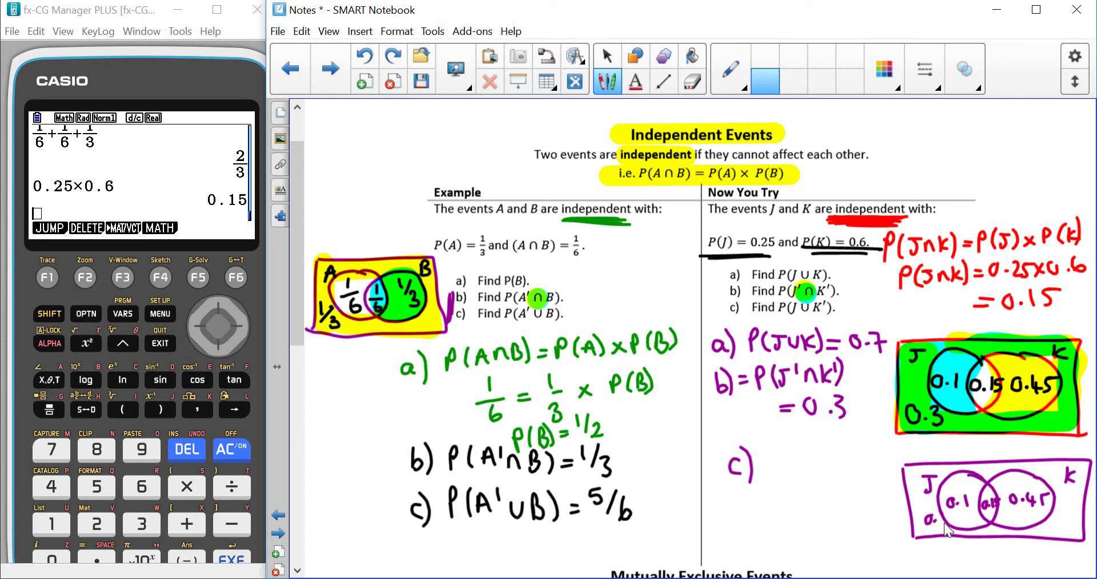
Highlight circle J yellow and the J∪K' regions cyan, including the 0.15 value.
click(744, 88)
click(763, 203)
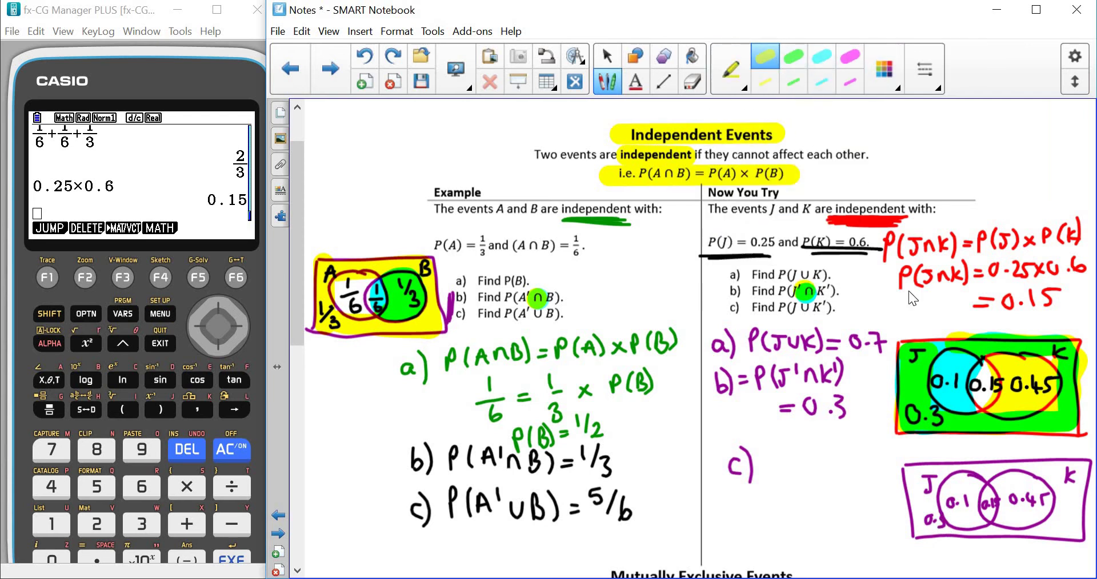
mouse_move(961, 480)
mouse_down()
mouse_move(949, 508)
mouse_move(983, 495)
mouse_up()
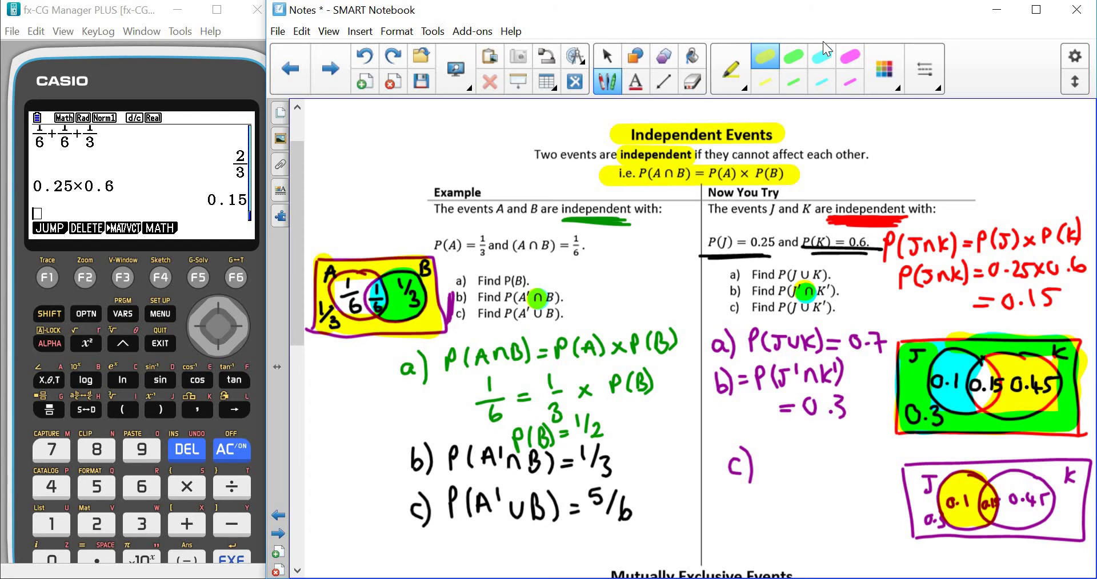
click(820, 57)
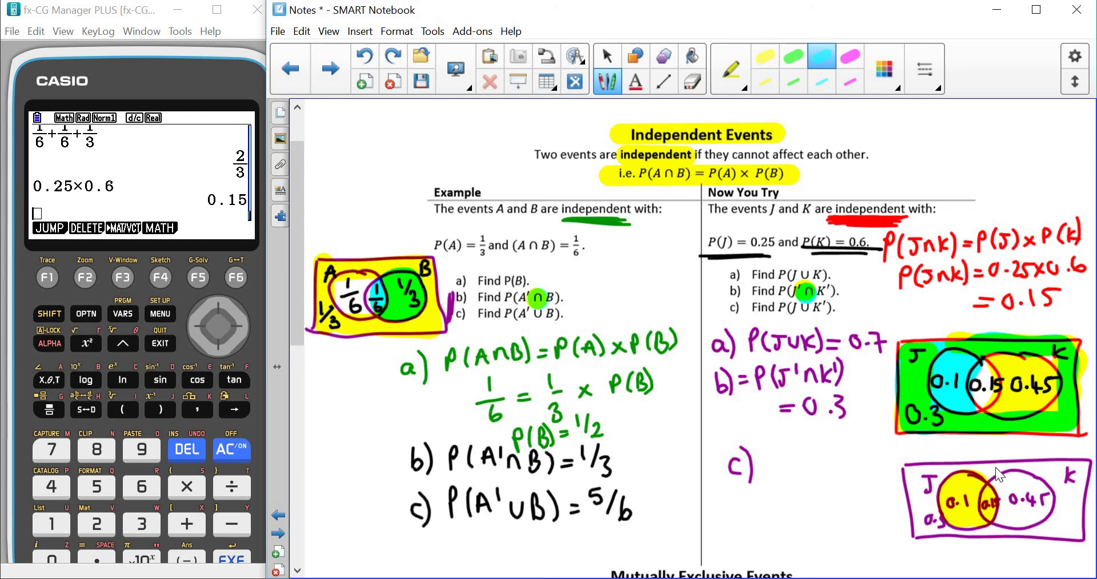
mouse_move(971, 506)
mouse_down()
mouse_move(978, 535)
mouse_move(974, 460)
mouse_up()
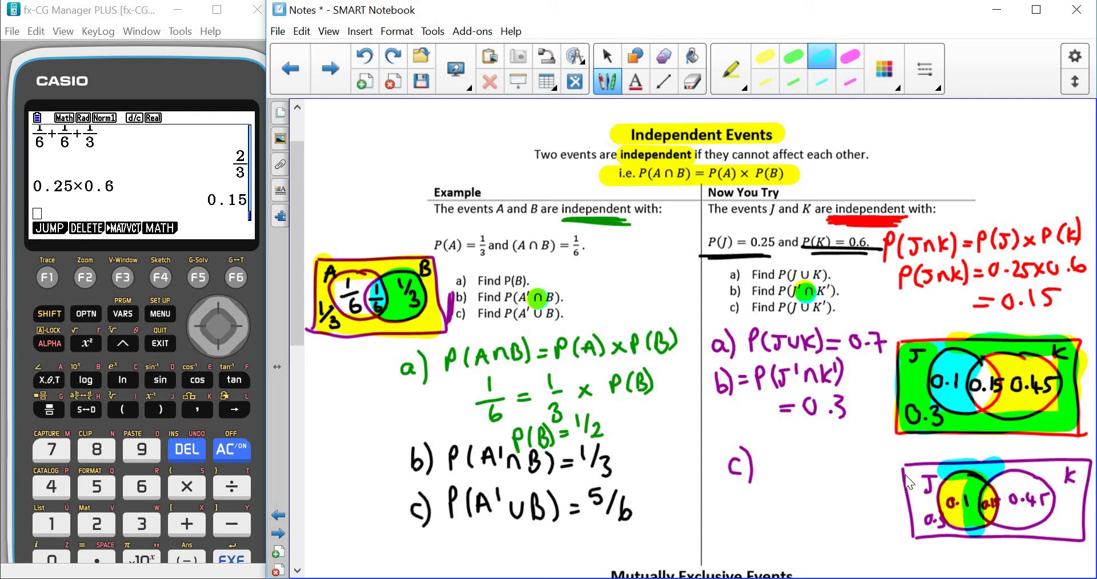
mouse_move(915, 524)
mouse_down()
mouse_move(941, 531)
mouse_move(954, 473)
mouse_up()
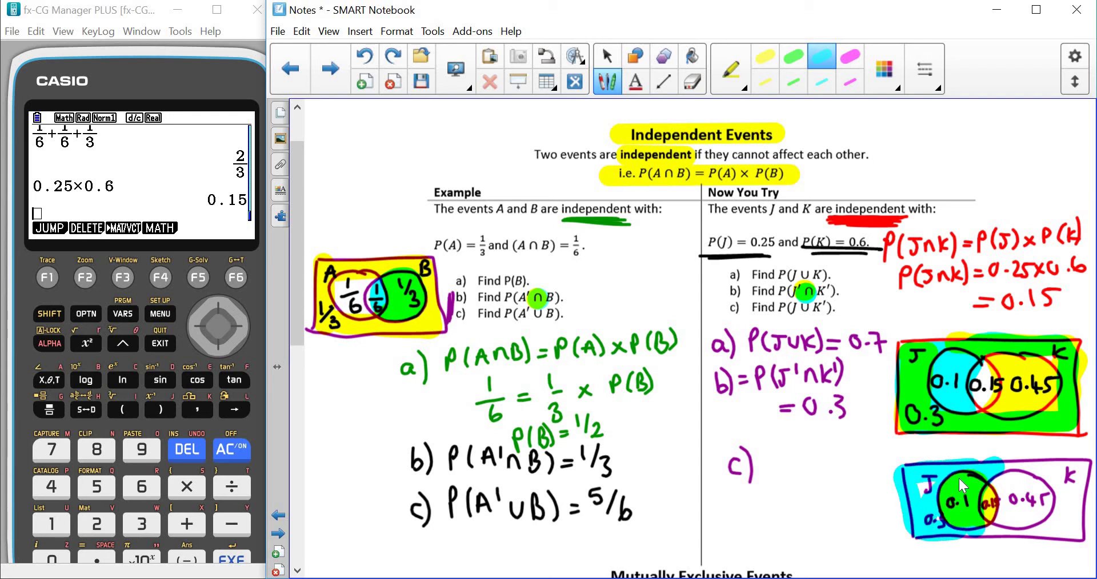
drag(1020, 472, 1055, 468)
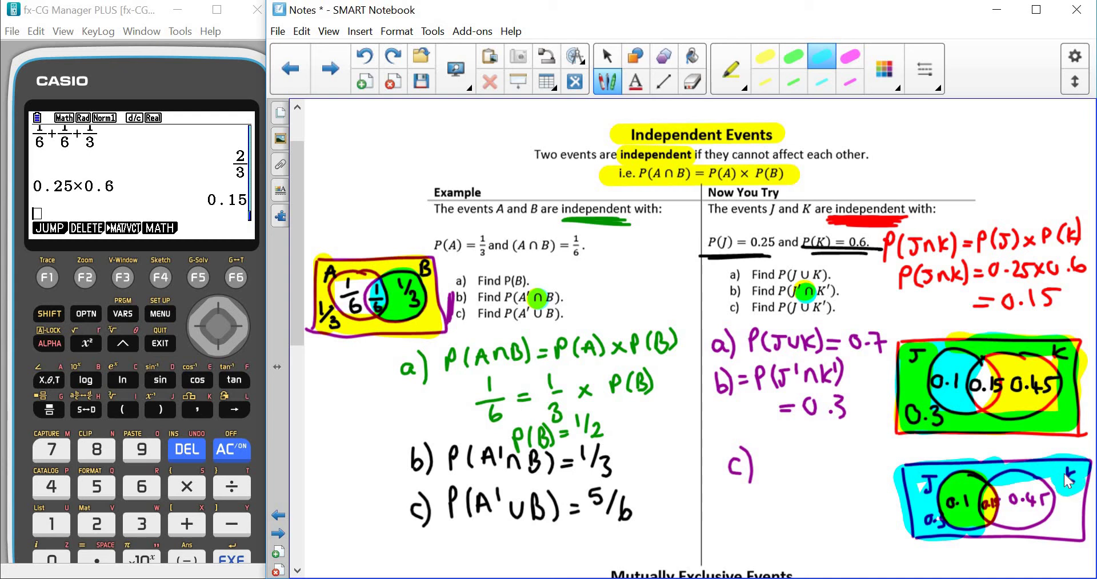
mouse_move(988, 525)
mouse_down()
mouse_move(1010, 538)
mouse_move(1070, 529)
mouse_up()
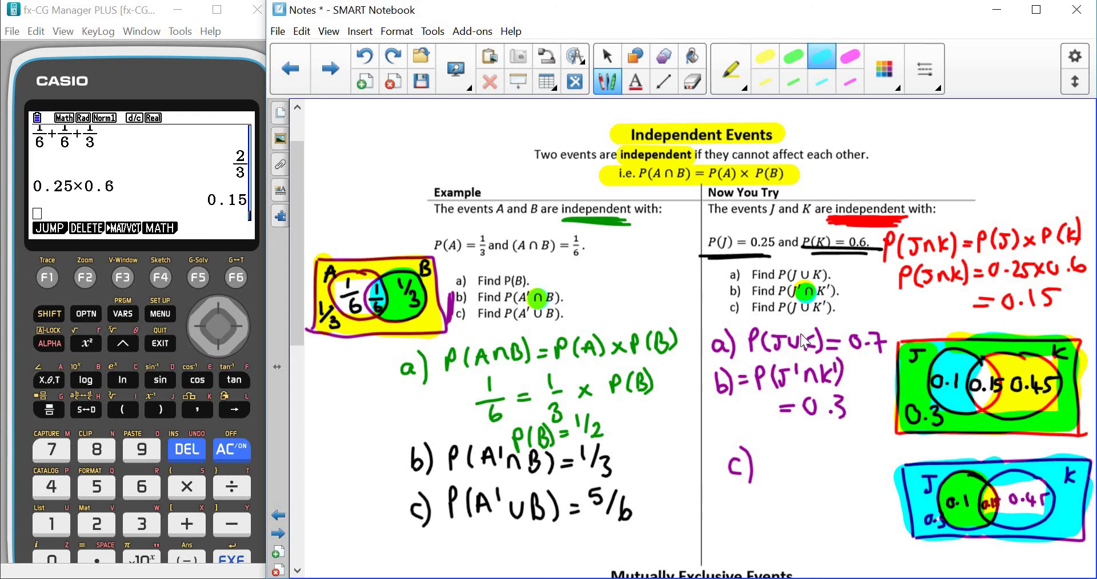
click(988, 506)
drag(991, 499, 994, 508)
Write c) P(J∪K') = 0.55 with the ordinary pen.
click(734, 71)
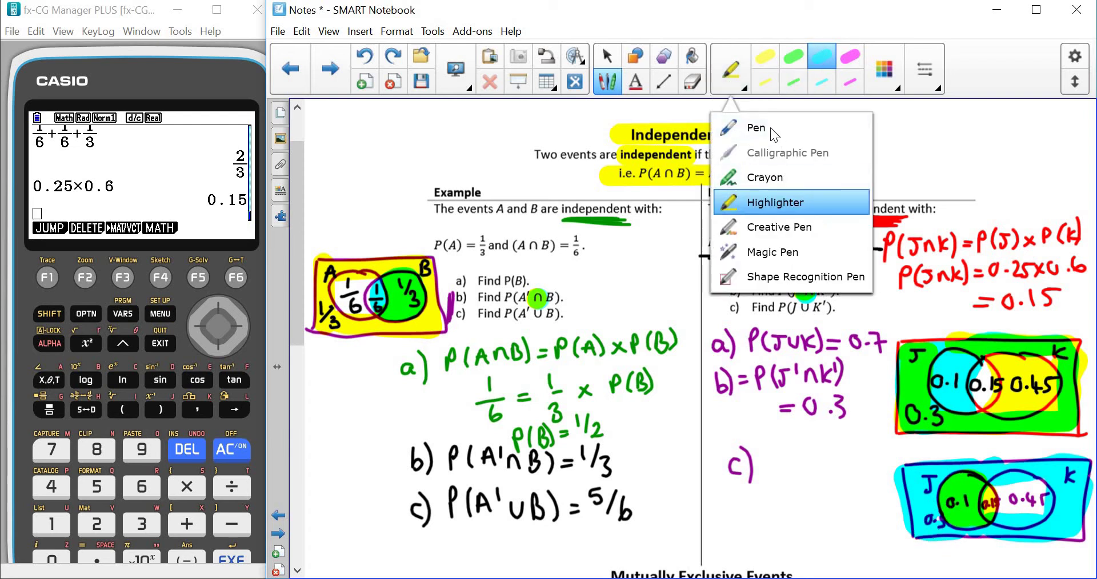
click(770, 128)
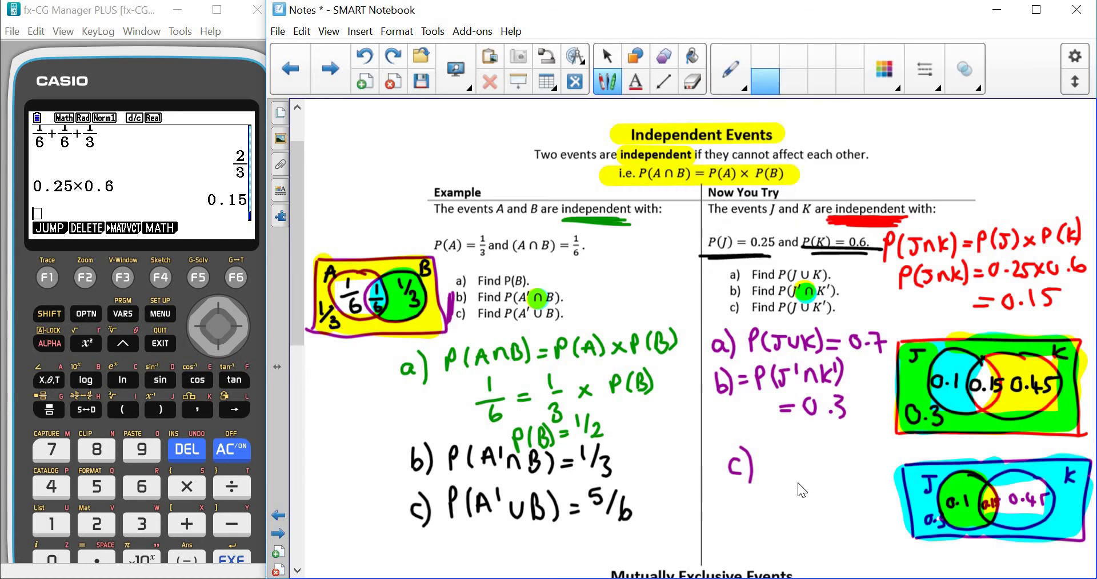
click(766, 455)
mouse_move(790, 456)
mouse_down()
mouse_move(823, 467)
mouse_move(842, 445)
mouse_move(849, 471)
mouse_up()
drag(787, 490, 859, 506)
click(835, 504)
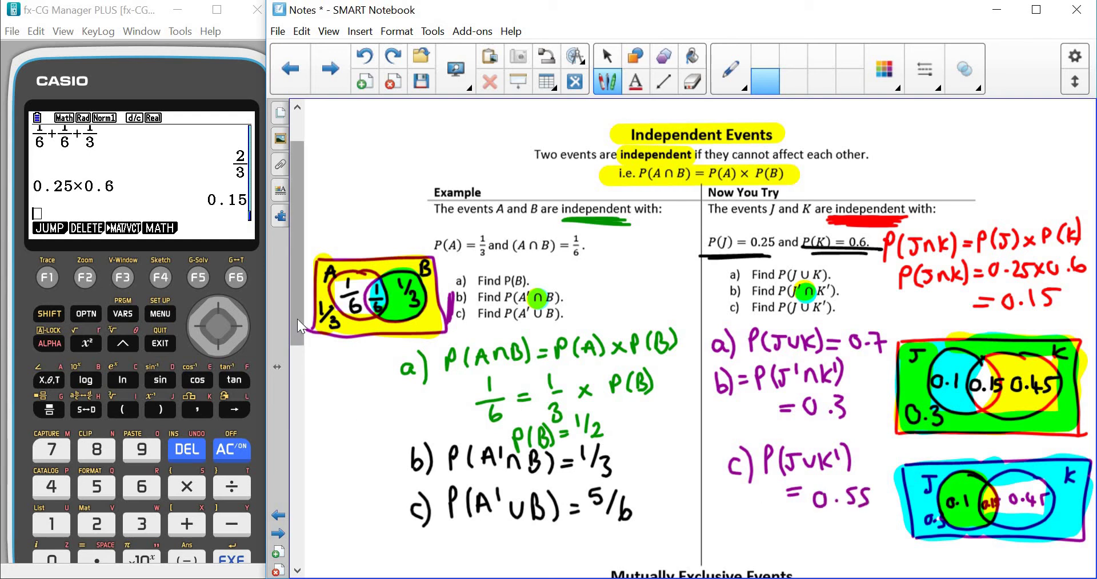
Scroll to Mutually Exclusive Events and highlight its heading and the P(A∩B)=0 formula cyan.
scroll(293, 319, down, 5)
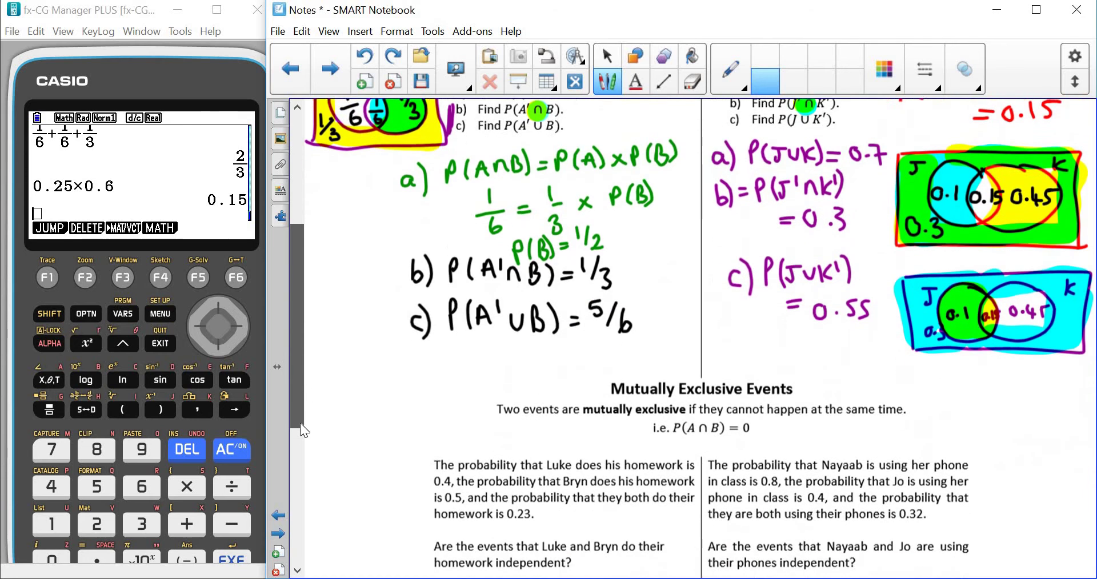
click(743, 87)
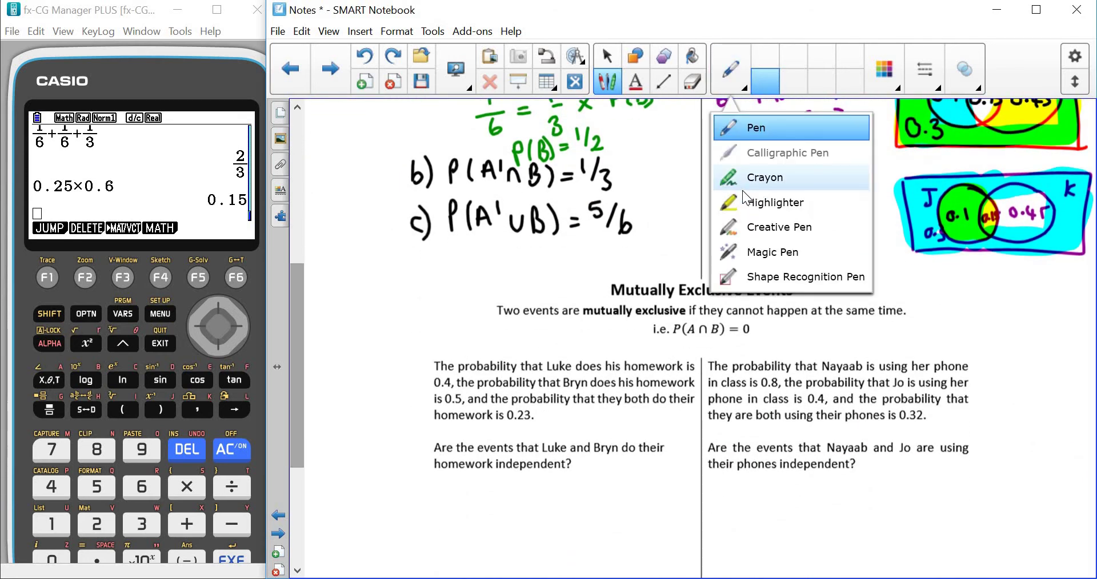
click(753, 201)
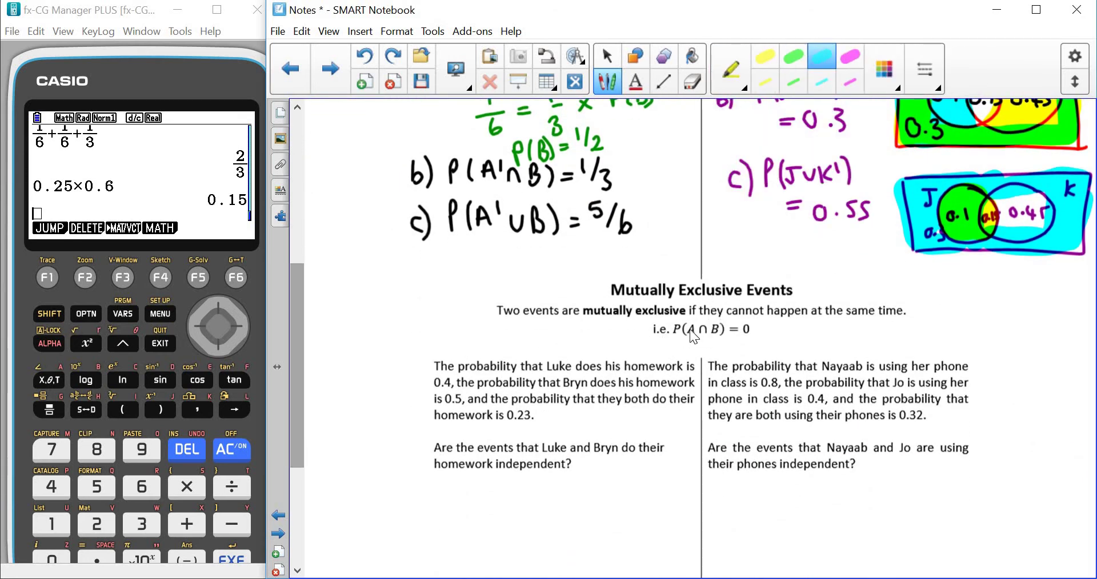
drag(634, 329, 754, 329)
drag(740, 291, 787, 289)
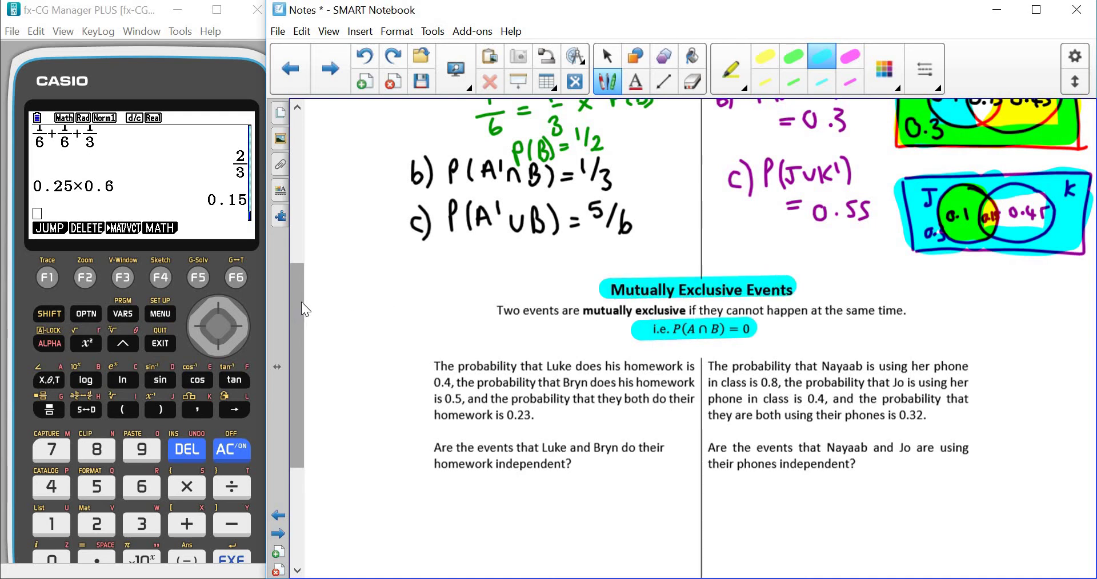
drag(300, 301, 303, 332)
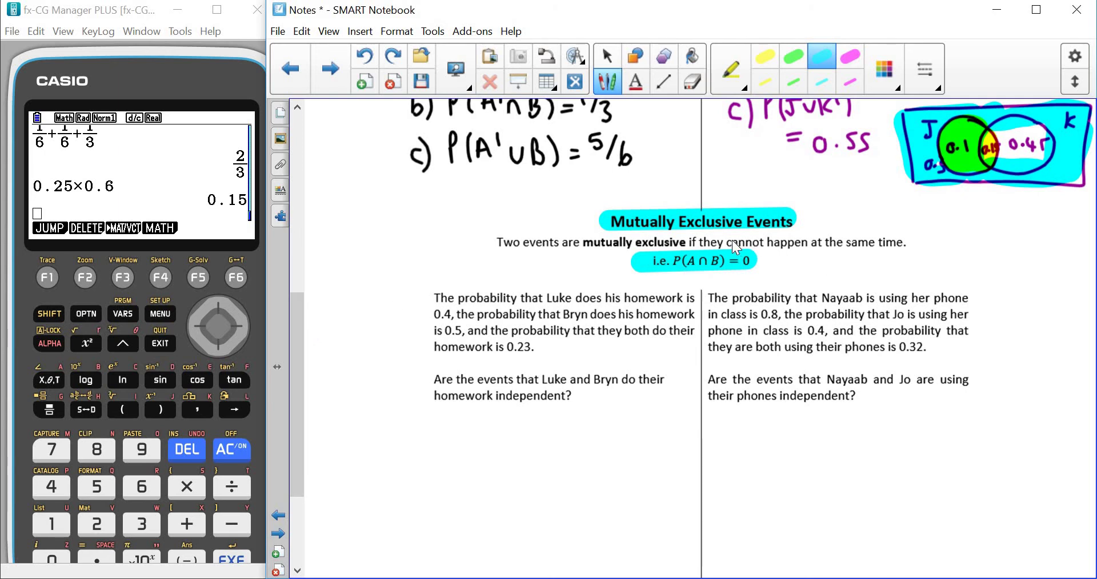
click(763, 57)
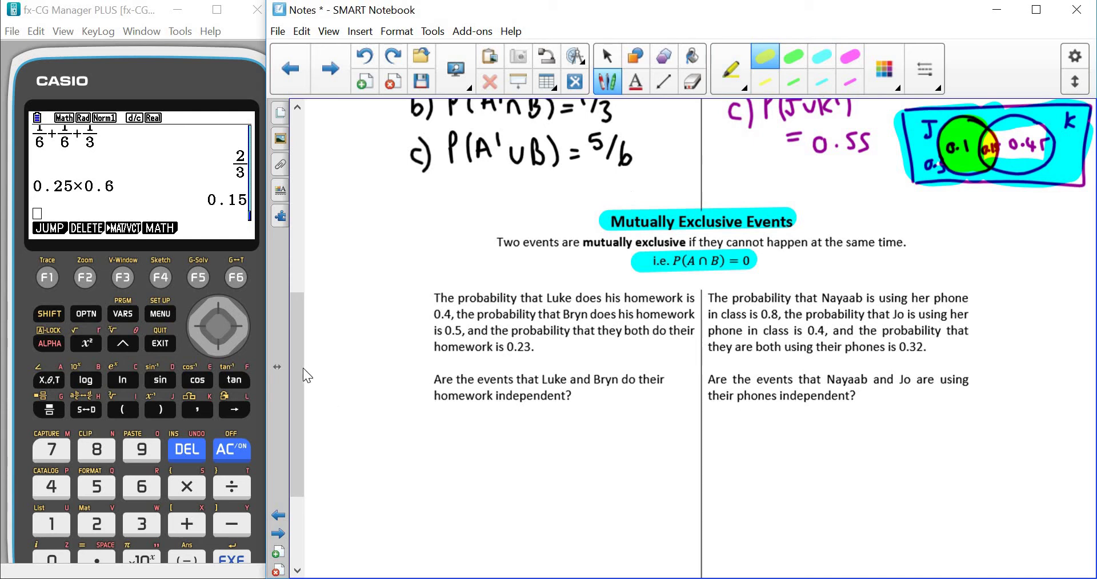
scroll(300, 370, down, 2)
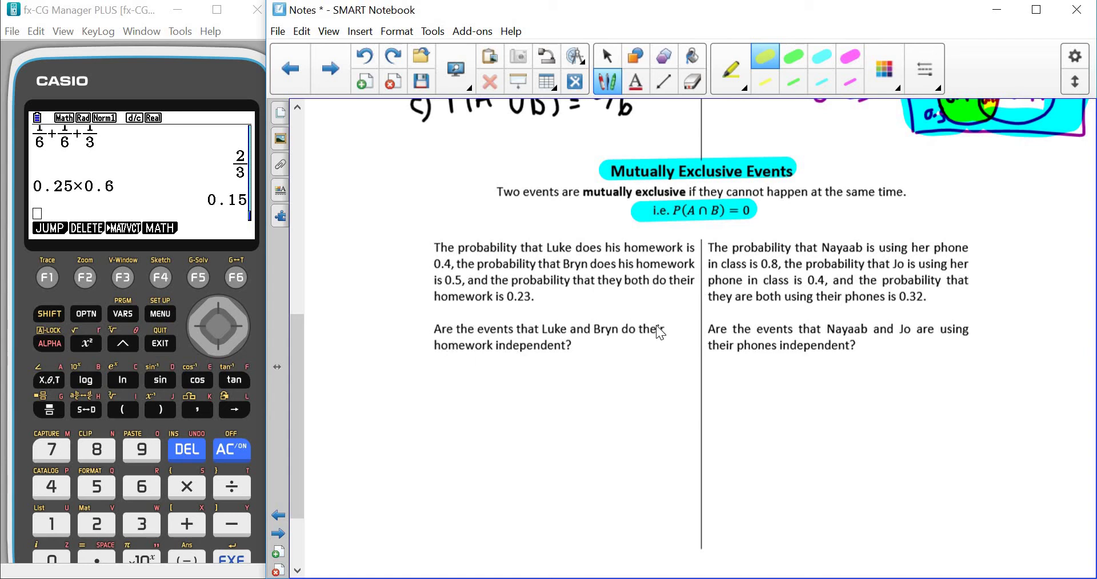
Write P(B)×P(L)=P(B∩L) with the pen under the Luke/Bryn homework question.
click(739, 79)
click(761, 130)
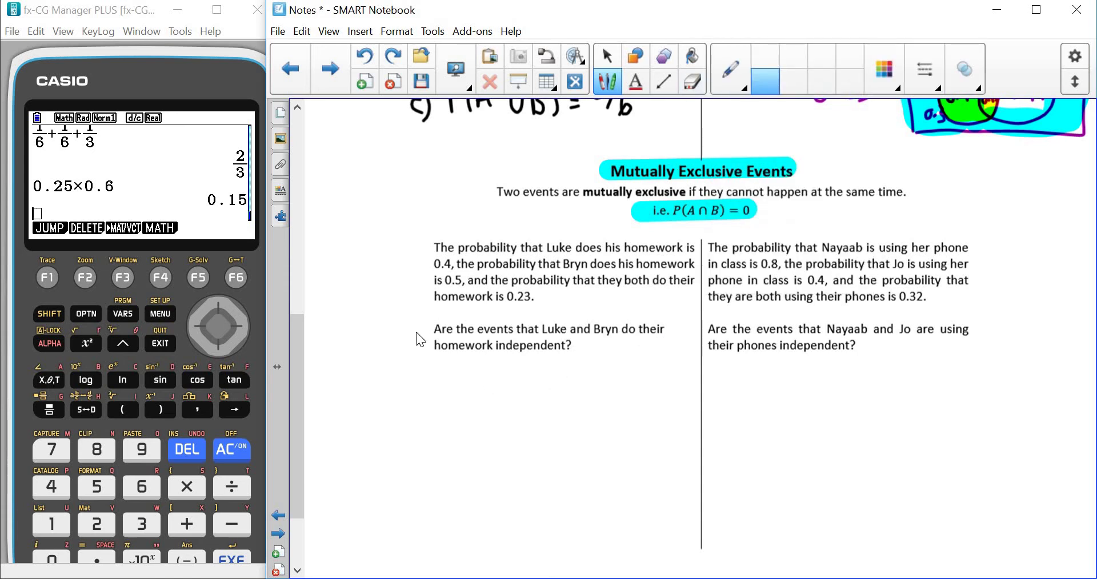
mouse_move(431, 364)
mouse_down()
mouse_move(430, 391)
mouse_move(457, 390)
mouse_up()
click(455, 372)
drag(467, 362, 469, 392)
drag(485, 374, 497, 388)
mouse_move(496, 374)
mouse_down()
mouse_move(486, 388)
mouse_move(507, 379)
mouse_move(547, 390)
mouse_move(578, 369)
mouse_move(679, 387)
mouse_up()
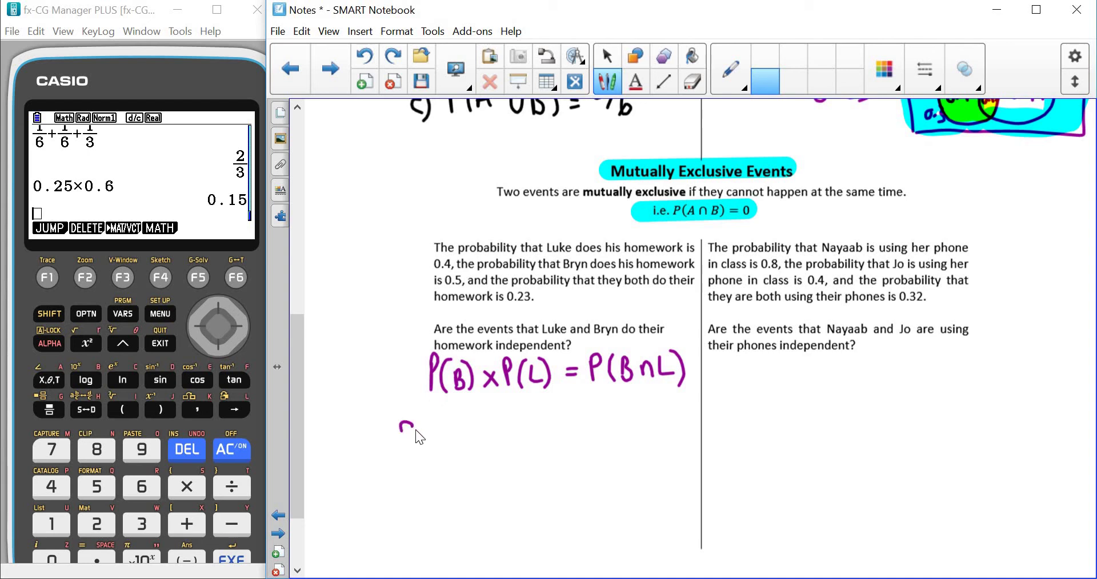
Write 0.5 × 0.2 = 0.1, computing the product on the calculator.
mouse_move(491, 420)
mouse_down()
mouse_move(519, 424)
mouse_move(541, 436)
mouse_move(560, 422)
mouse_up()
drag(548, 433, 560, 433)
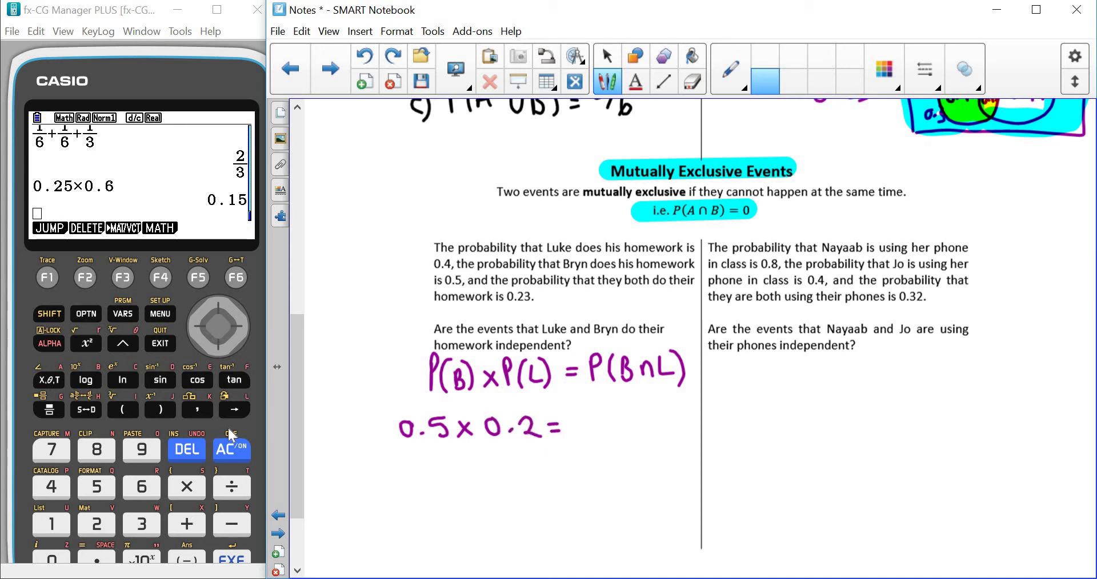
click(52, 559)
click(96, 560)
click(97, 487)
click(186, 486)
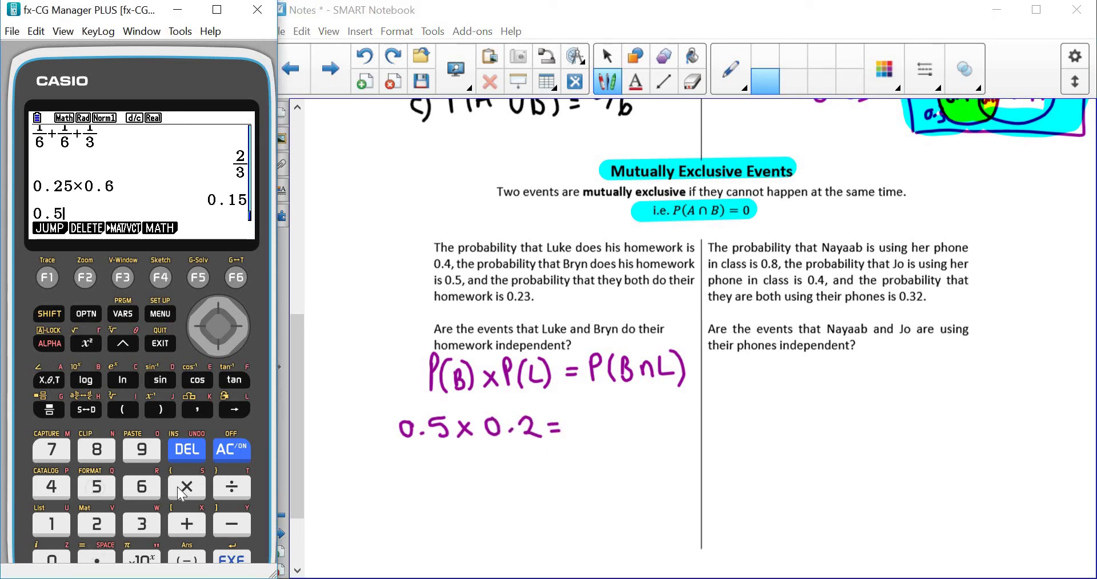
click(51, 557)
click(96, 556)
click(228, 555)
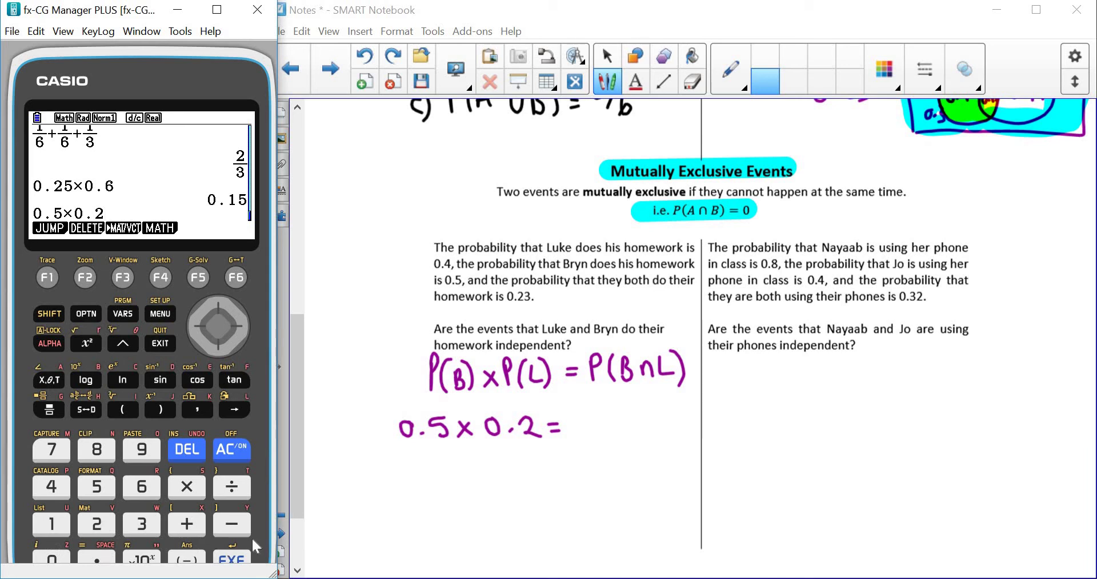
mouse_move(584, 414)
mouse_down()
mouse_move(583, 423)
mouse_move(584, 413)
mouse_move(617, 432)
mouse_up()
click(600, 425)
Write 0.1 ≠ P(B∩L) ≠ 0.23 and start the conclusion with a therefore symbol.
click(467, 481)
mouse_move(455, 474)
mouse_down()
mouse_move(438, 483)
mouse_move(483, 489)
mouse_up()
click(512, 480)
mouse_move(557, 468)
mouse_down()
mouse_move(583, 471)
mouse_move(577, 490)
mouse_move(596, 469)
mouse_move(601, 484)
mouse_move(609, 471)
mouse_move(642, 484)
mouse_up()
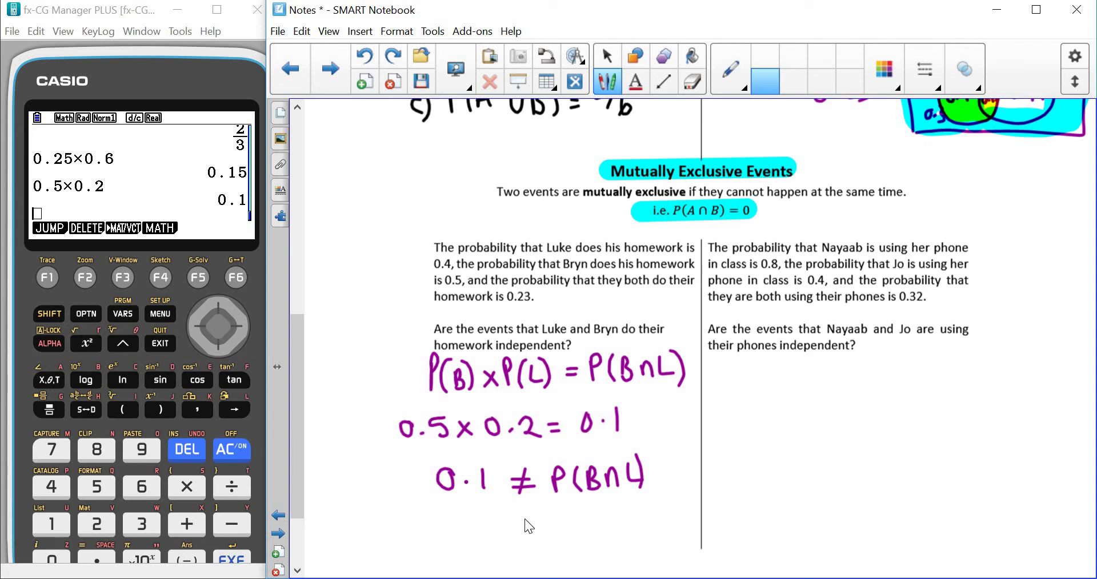
drag(515, 534, 534, 533)
mouse_move(530, 513)
mouse_down()
mouse_move(519, 539)
mouse_move(596, 516)
mouse_move(598, 532)
mouse_up()
click(585, 529)
click(451, 550)
click(447, 562)
click(463, 560)
click(483, 547)
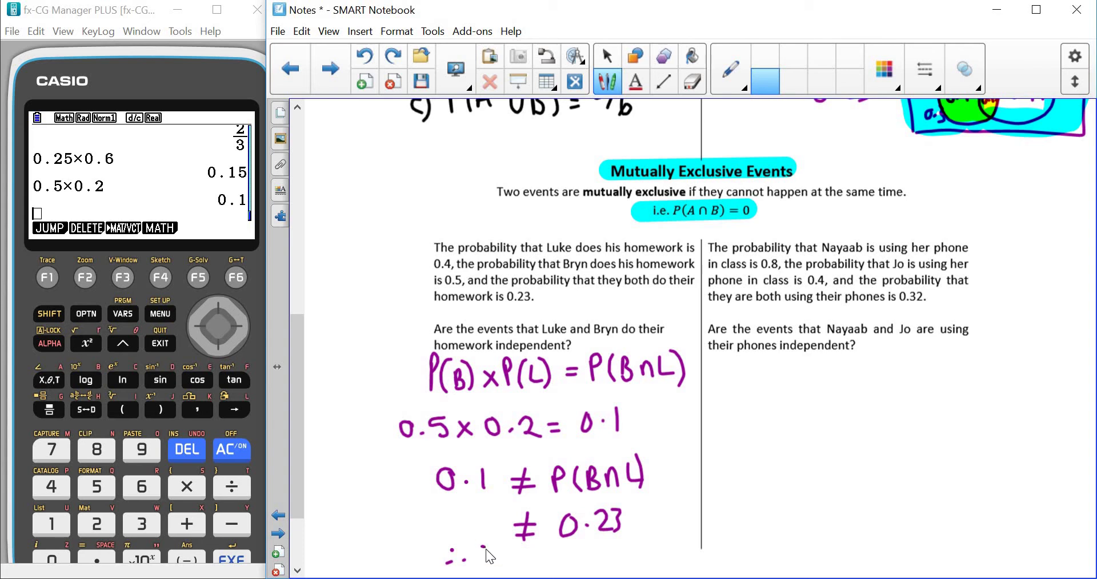